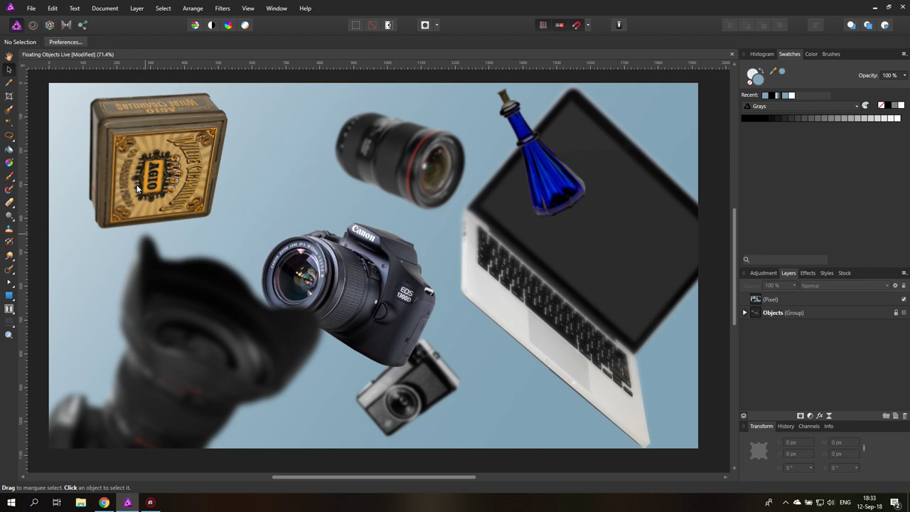
Step: Hide the Pixel layer, draw a canvas-sized light-blue rectangle and duplicate it
left_click(904, 299)
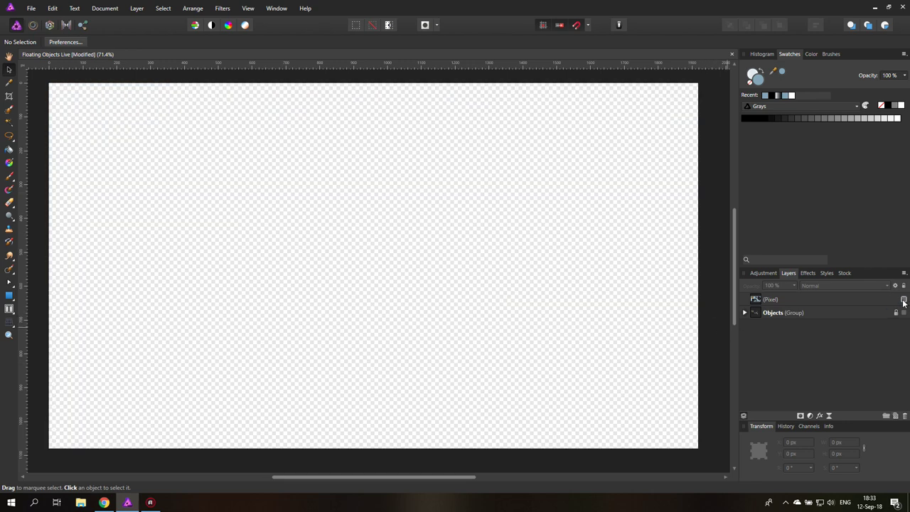
left_click(9, 295)
left_click_drag(37, 77, 708, 453)
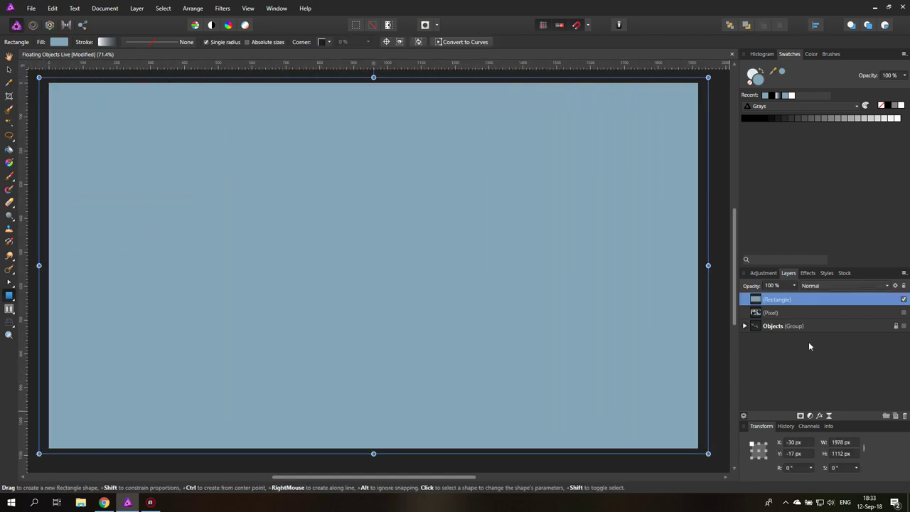
right_click(756, 303)
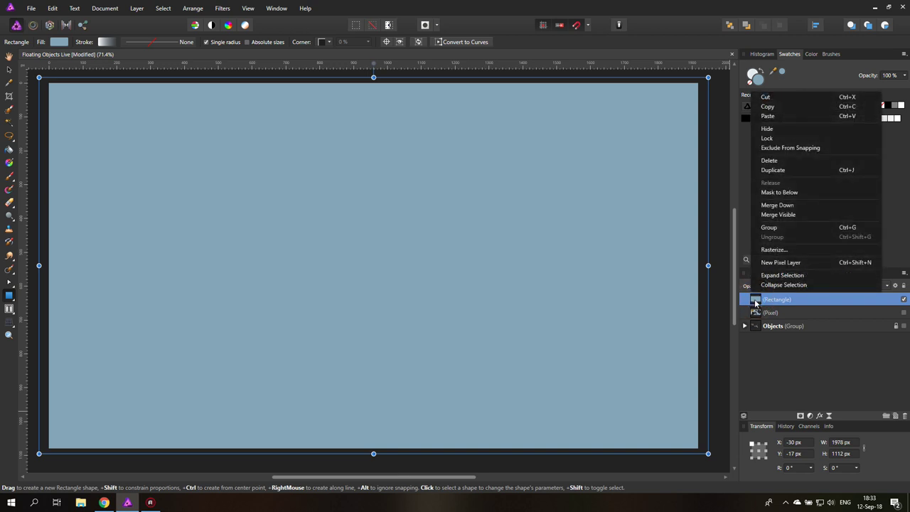
left_click(779, 174)
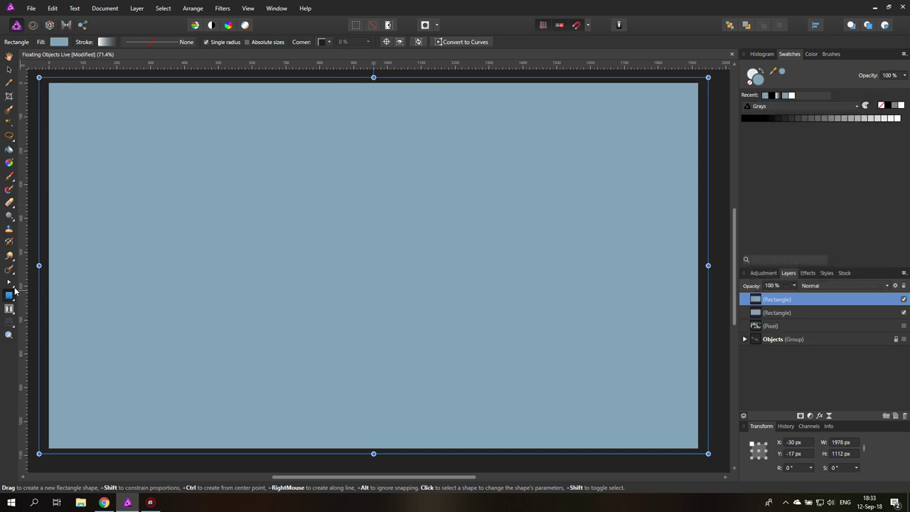
Step: Fill the top rectangle with a linear gradient, setting the right stop's opacity to 0%
left_click(9, 164)
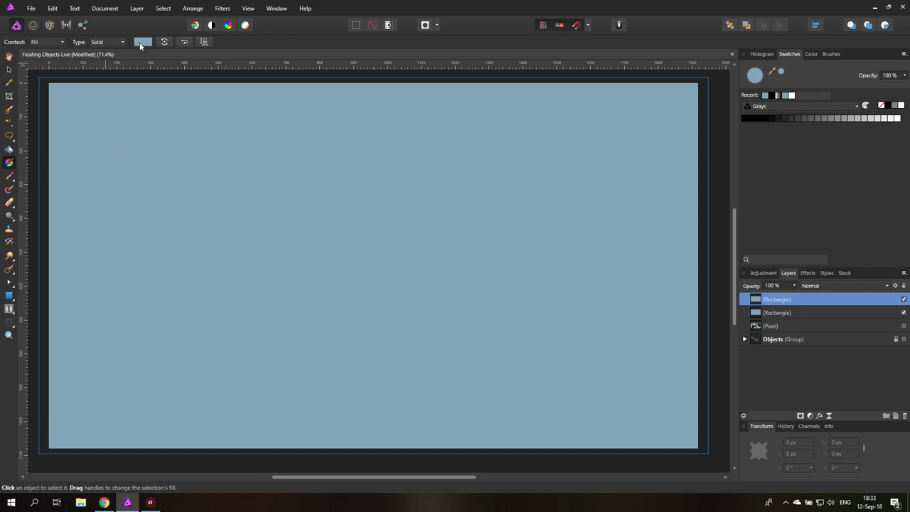
left_click(47, 42)
left_click(110, 42)
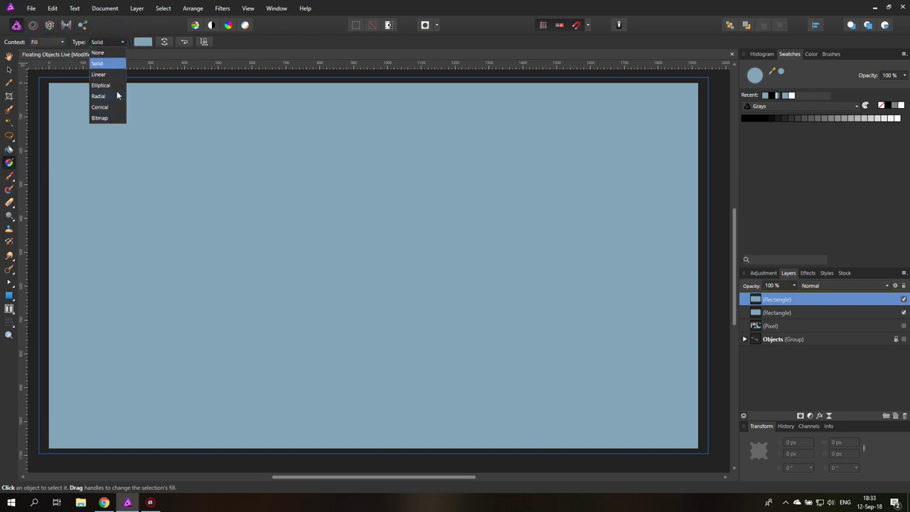
left_click(146, 42)
left_click(146, 42)
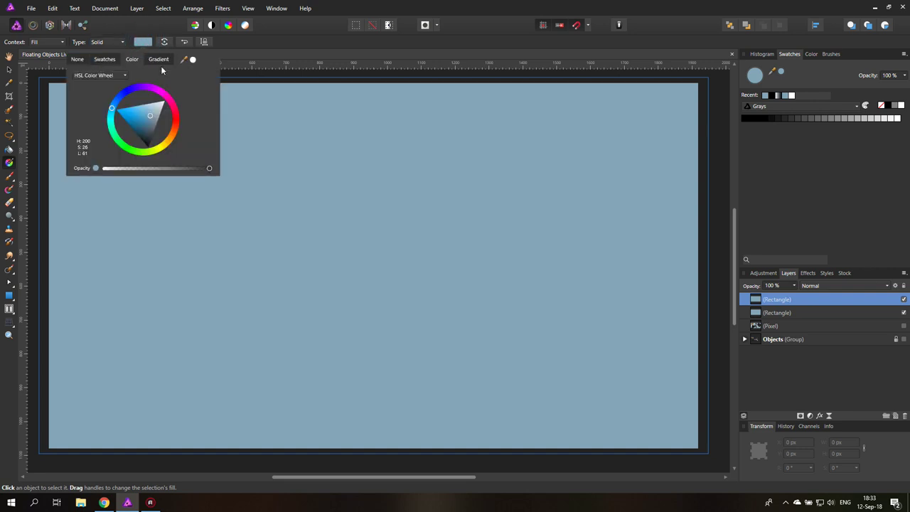
left_click(159, 60)
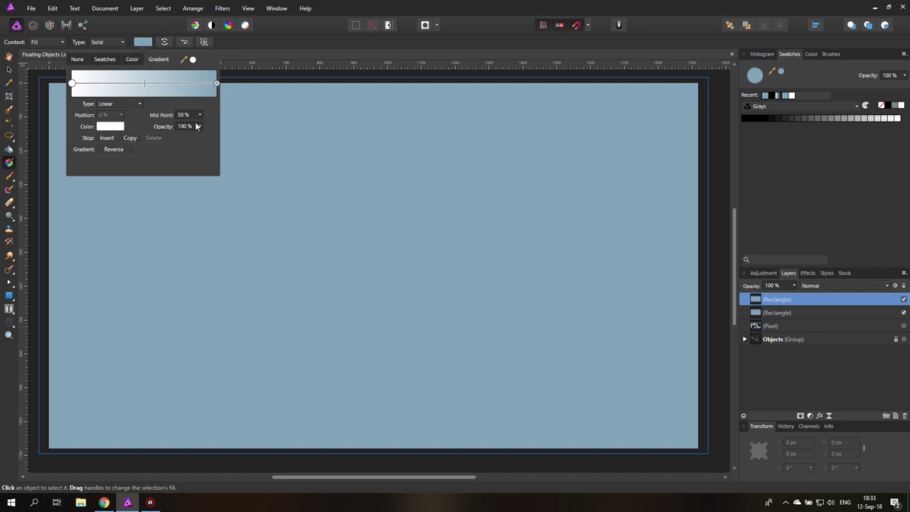
left_click(217, 84)
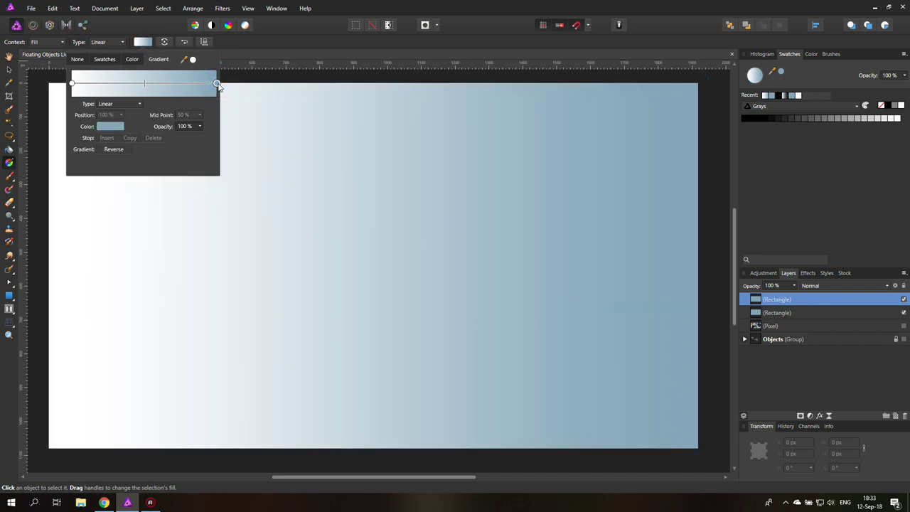
left_click(200, 126)
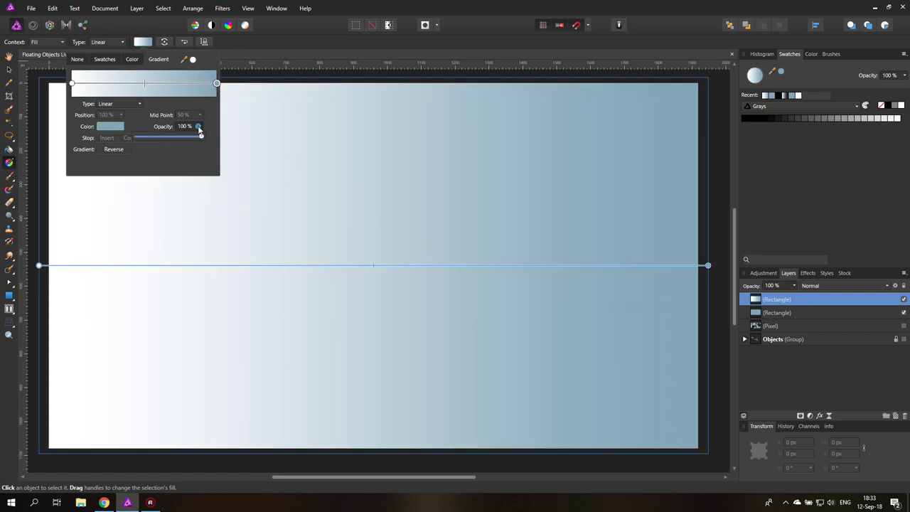
left_click_drag(203, 138, 124, 139)
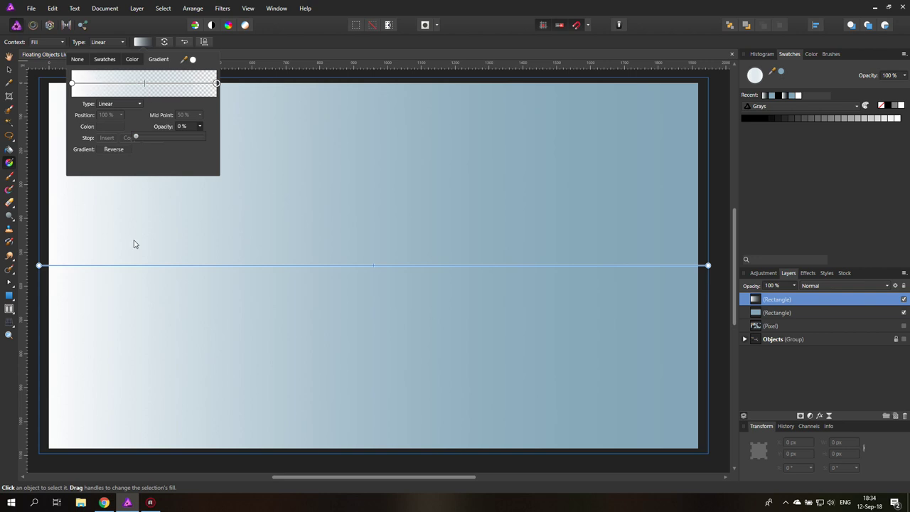
Step: Drag the gradient handles diagonally so only the top-left corner stays white, then fit the canvas
left_click(143, 43)
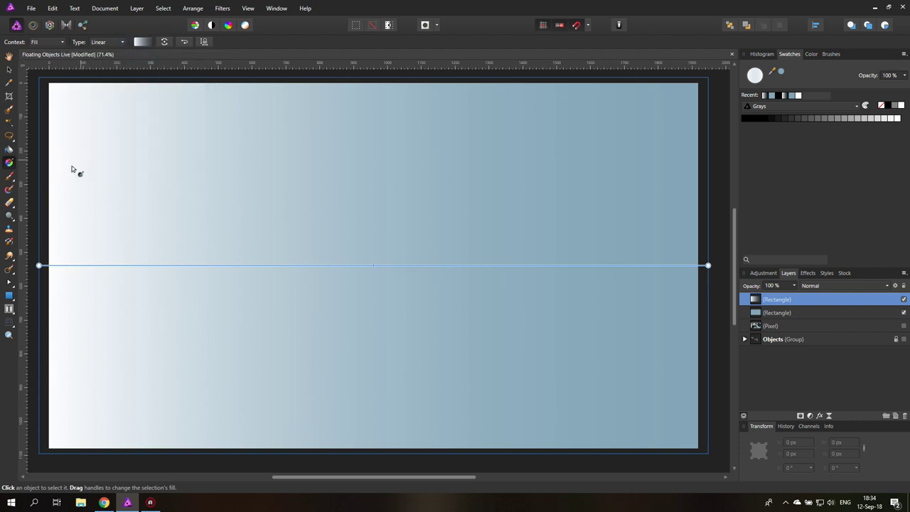
left_click(9, 334)
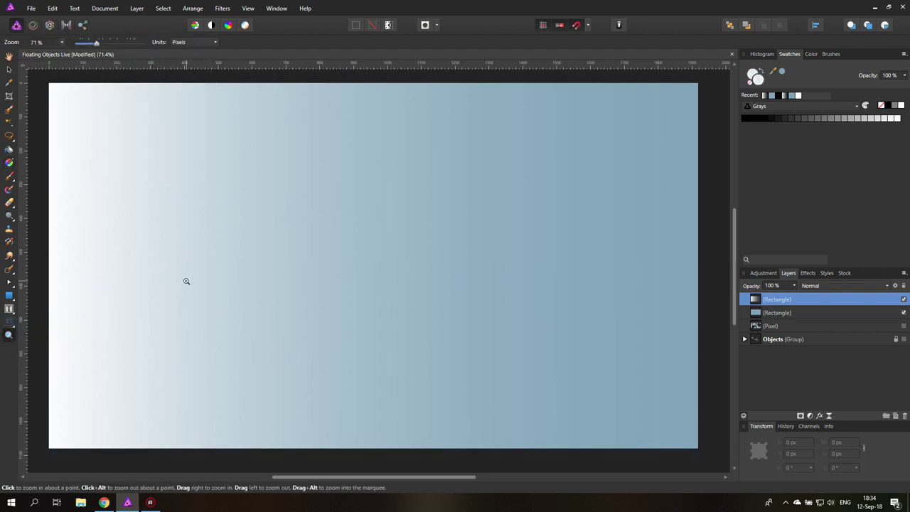
left_click(222, 268, "alt")
left_click(220, 269, "alt")
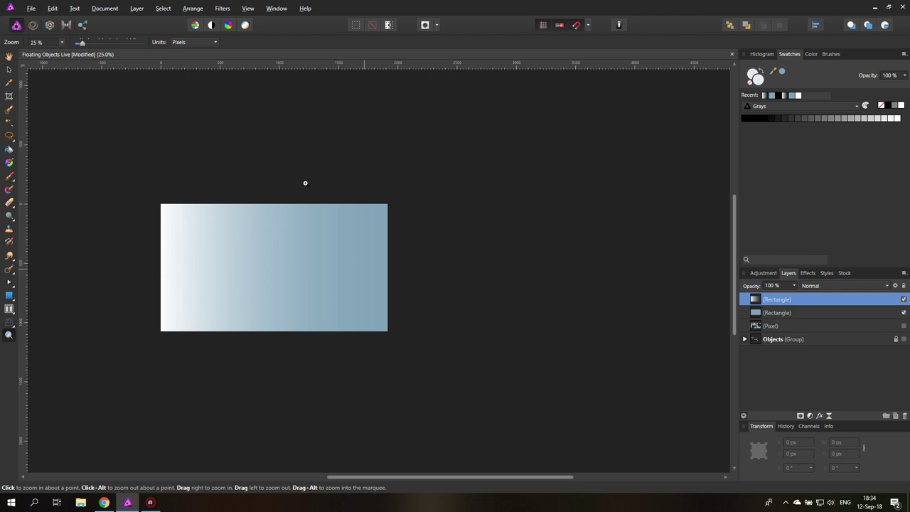
left_click(9, 162)
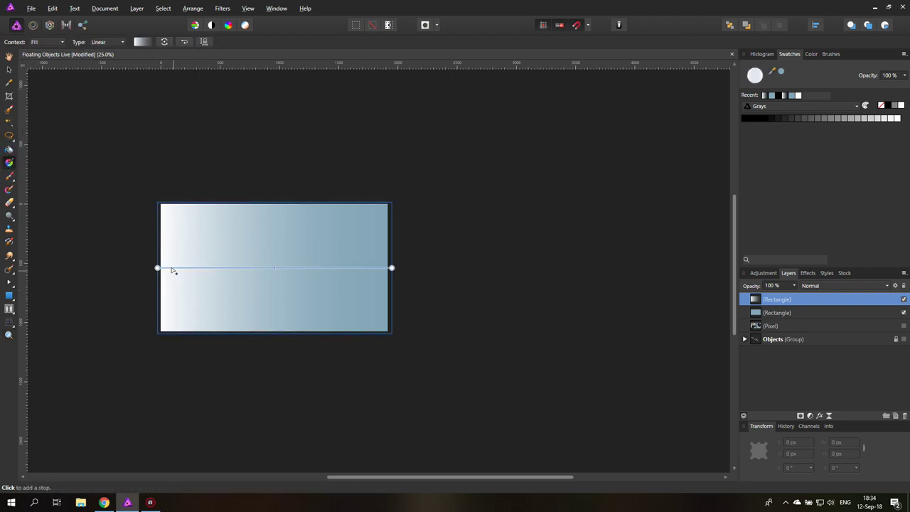
left_click_drag(160, 268, 94, 176)
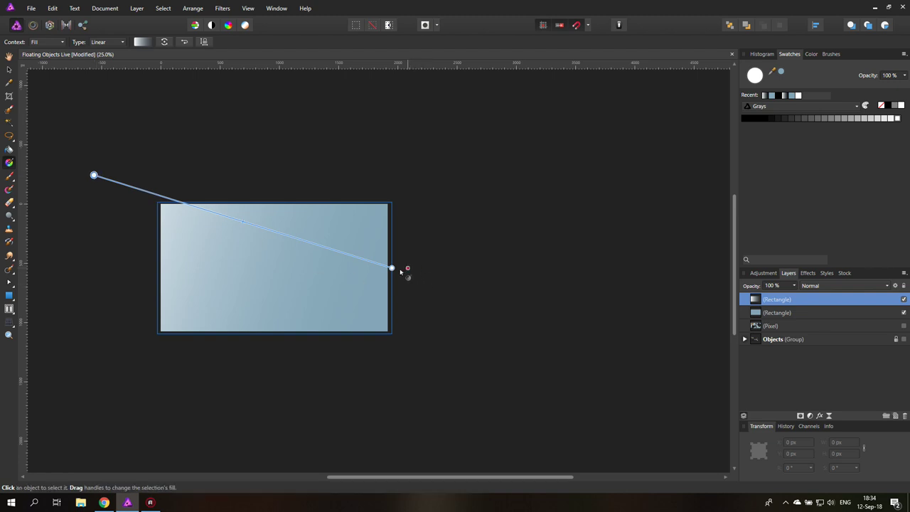
left_click_drag(391, 266, 323, 289)
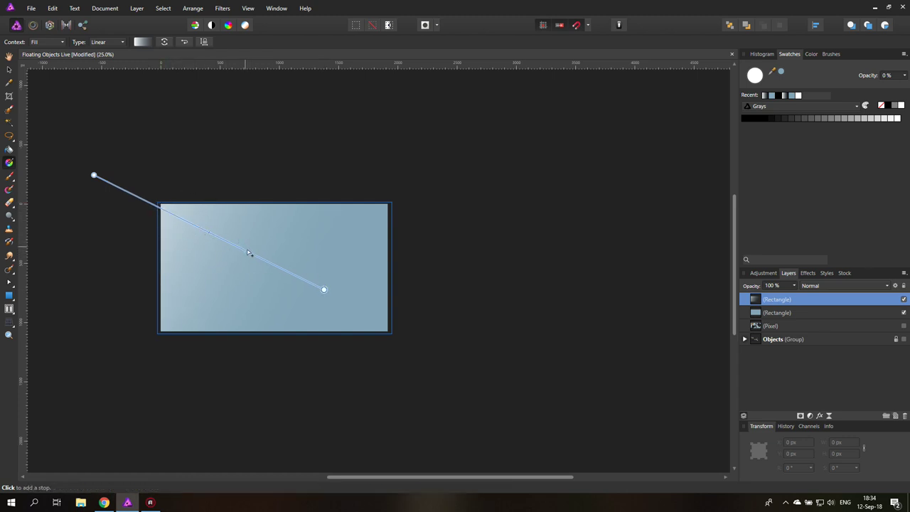
left_click_drag(323, 290, 283, 268)
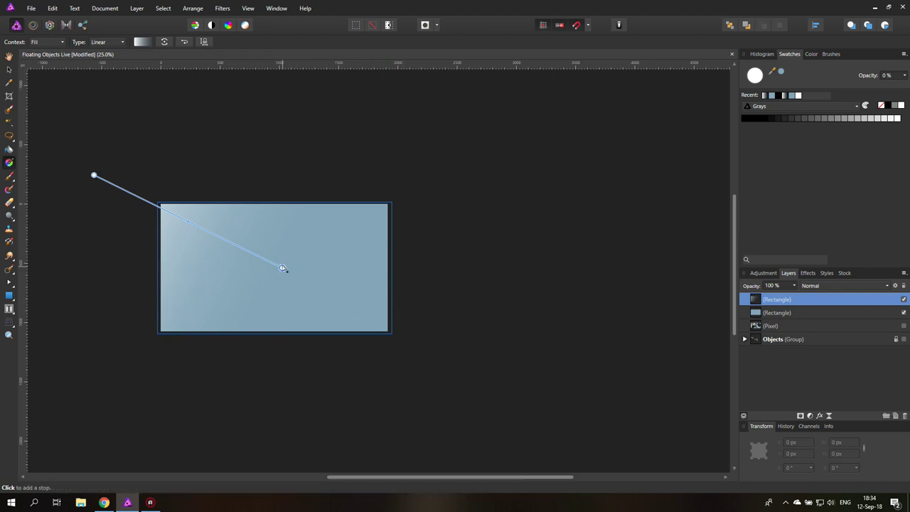
left_click_drag(283, 269, 312, 278)
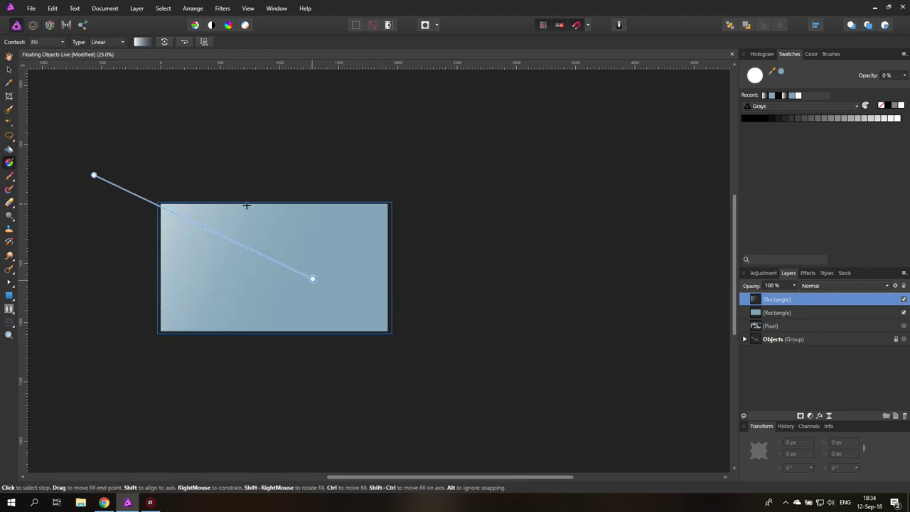
left_click(12, 70)
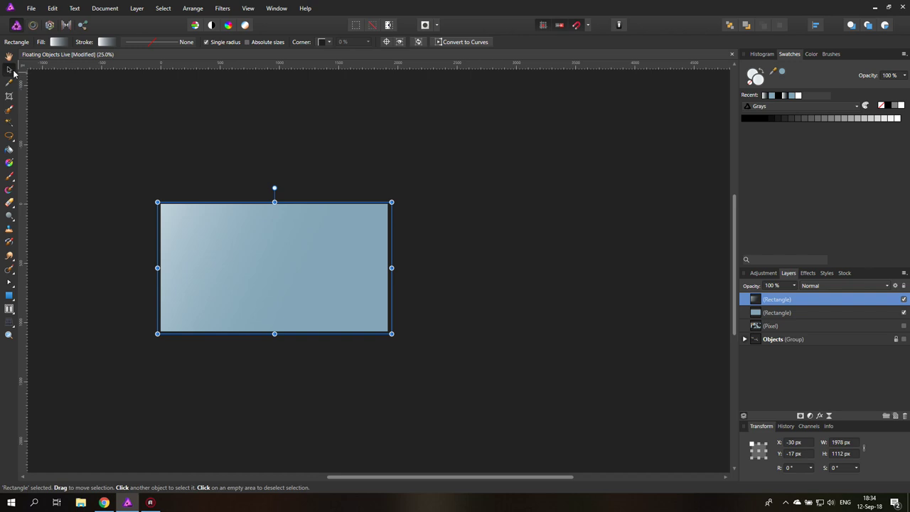
key("ctrl+0")
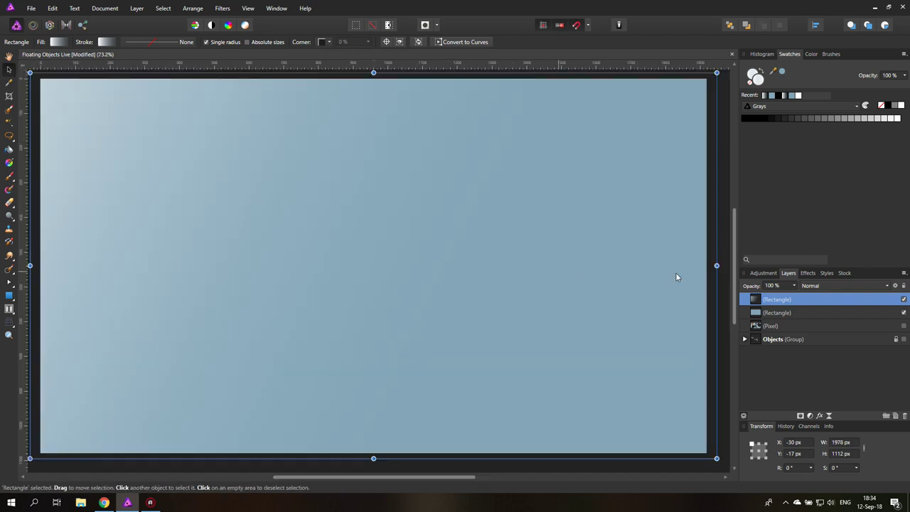
Step: Move the Objects group above the backdrop rectangles, make it visible and expand it
left_click(765, 340)
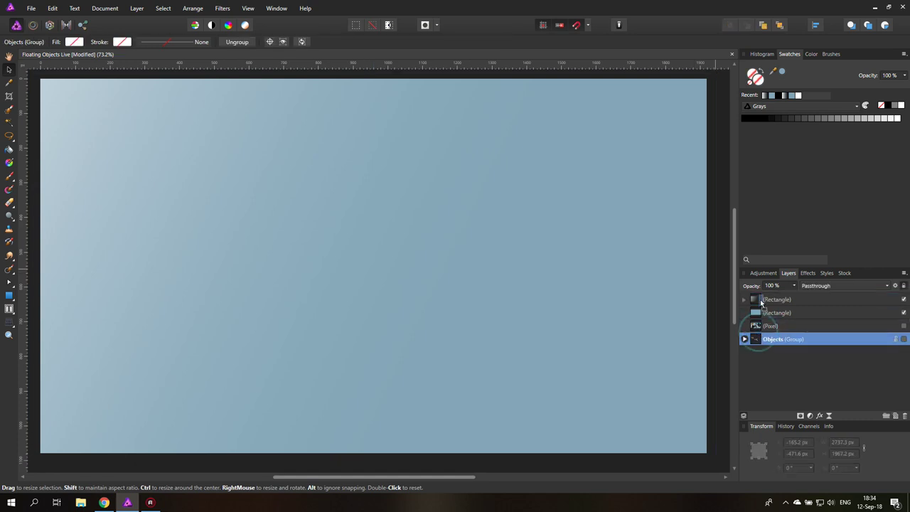
left_click_drag(759, 300, 761, 300)
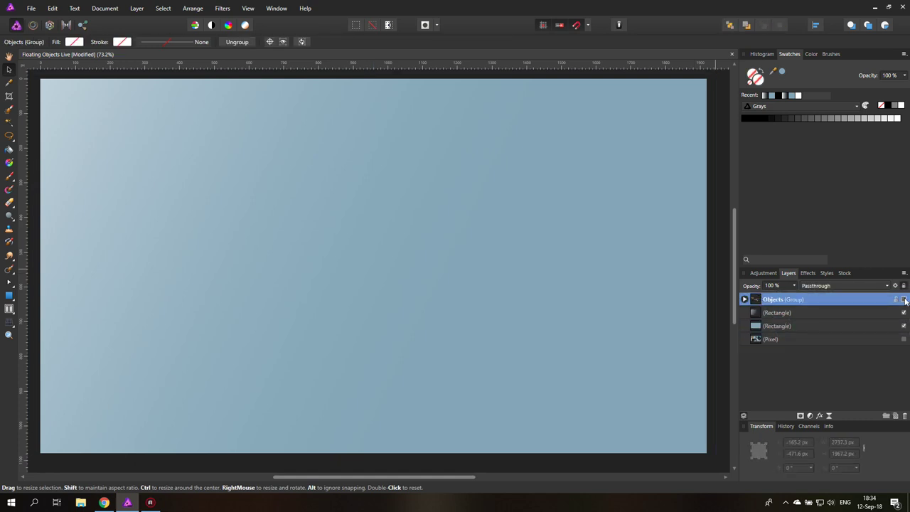
left_click(903, 300)
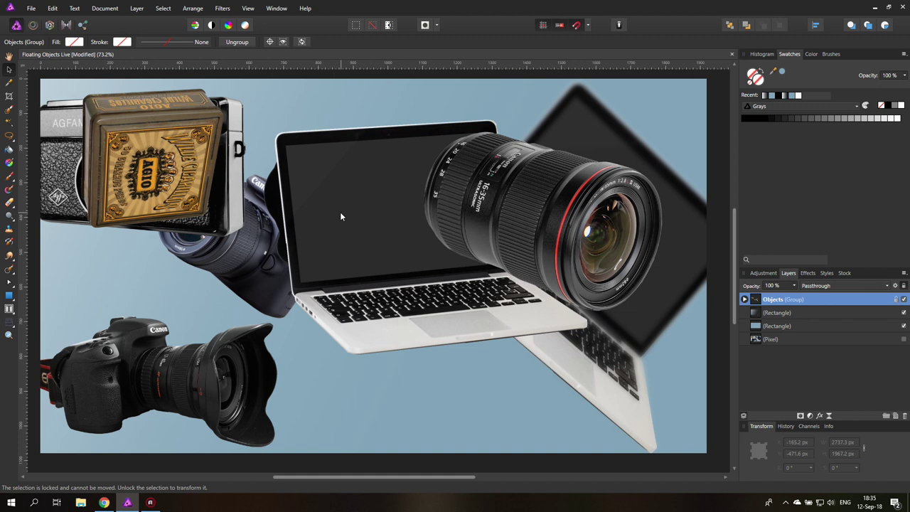
left_click(744, 299)
scroll(825, 352, "down", 1)
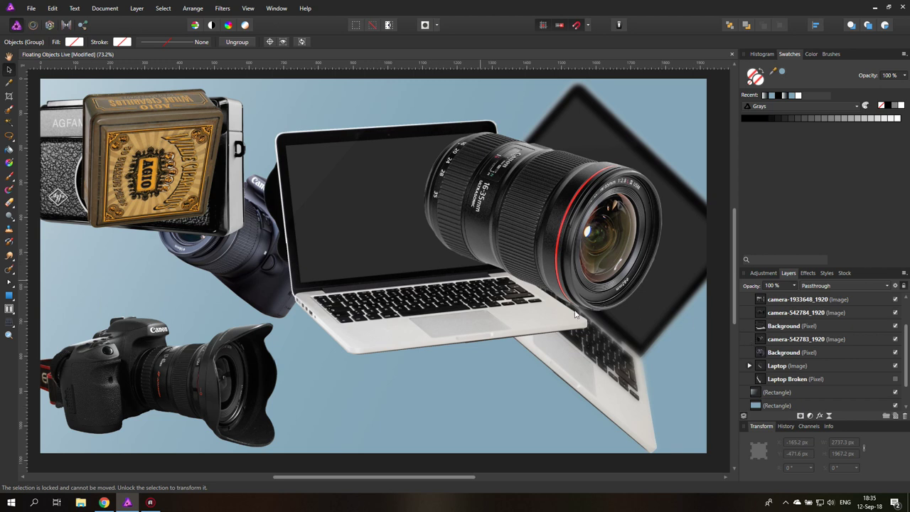
scroll(785, 337, "up", 3)
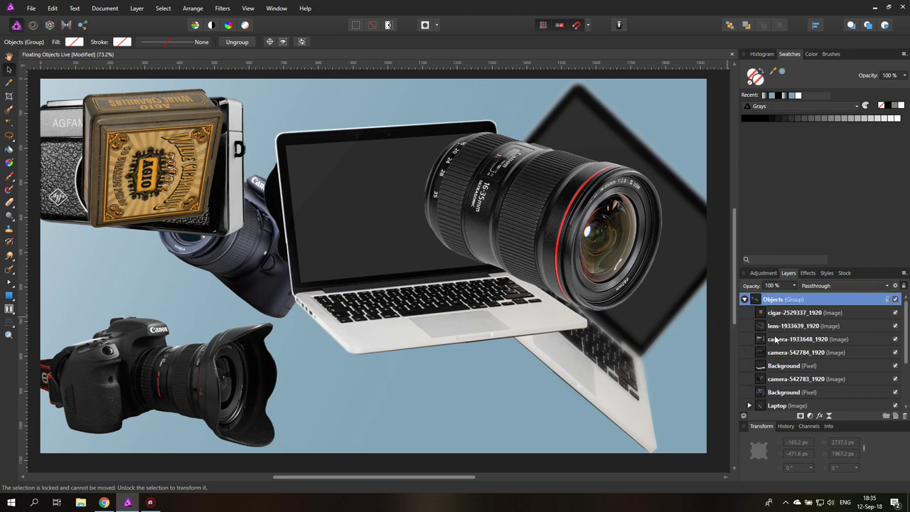
Step: Hide the lens, three cameras, Background layers and both laptops, leaving the cigar tin selected
left_click(895, 326)
left_click(895, 339)
left_click(895, 352)
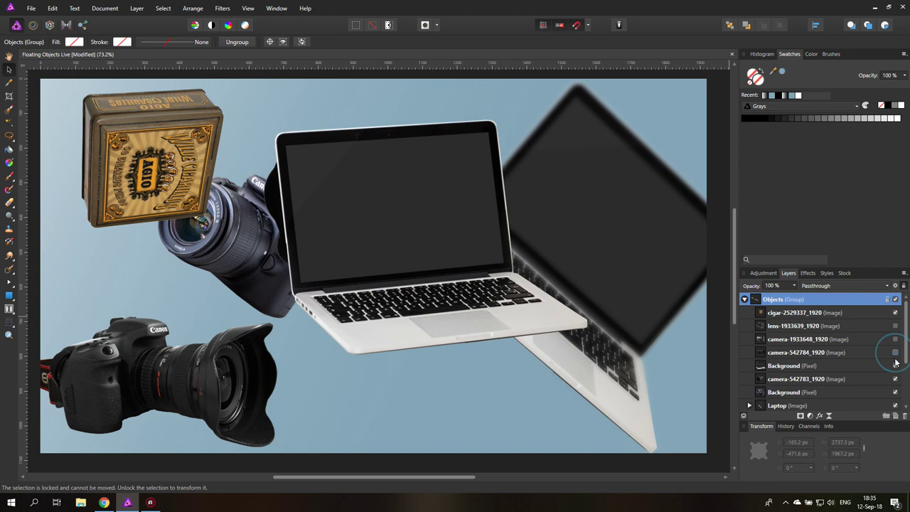
left_click(895, 366)
left_click(895, 379)
left_click(895, 392)
left_click(895, 405)
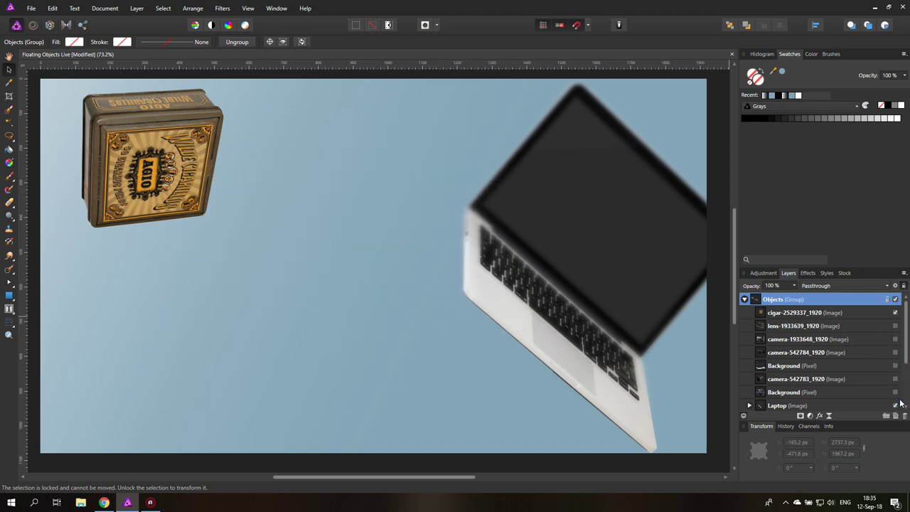
scroll(896, 406, "down", 1)
left_click(895, 405)
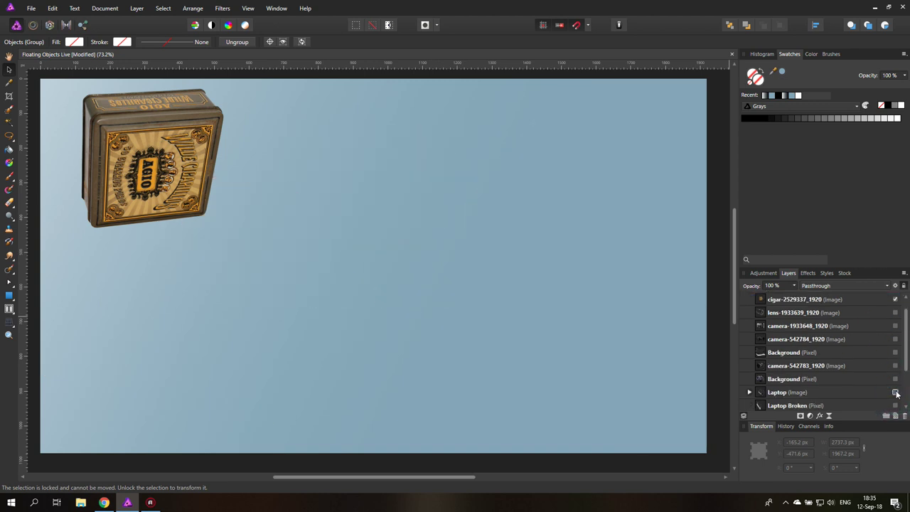
left_click(760, 299)
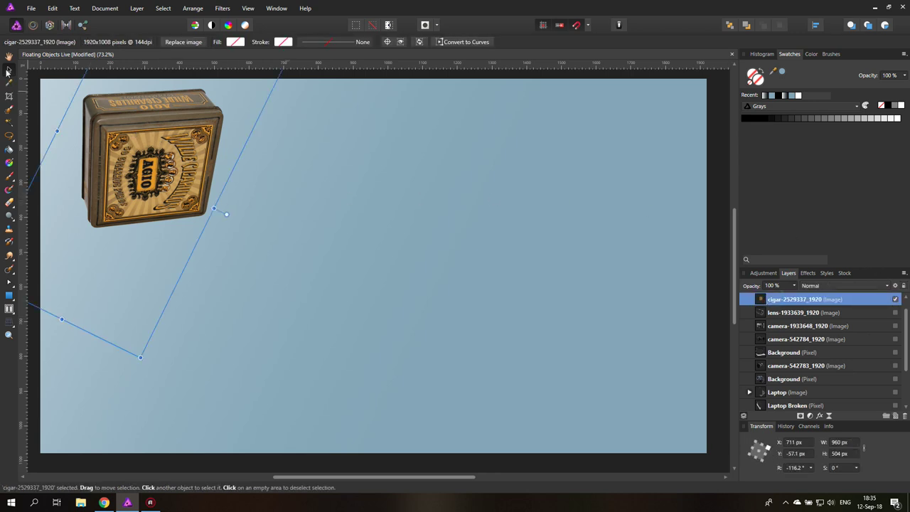
Step: Drag the cigar tin to the canvas centre and switch off the trial Gaussian Blur effect
left_click_drag(148, 166, 352, 233)
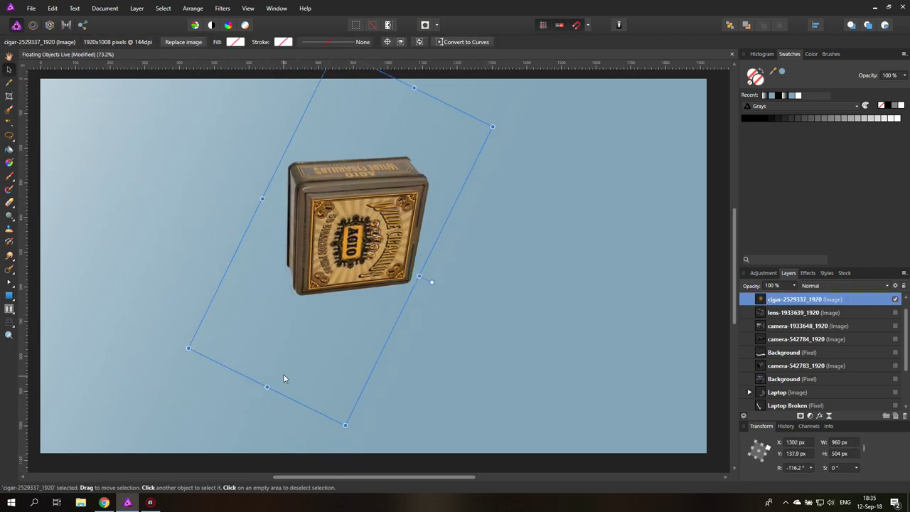
left_click(808, 274)
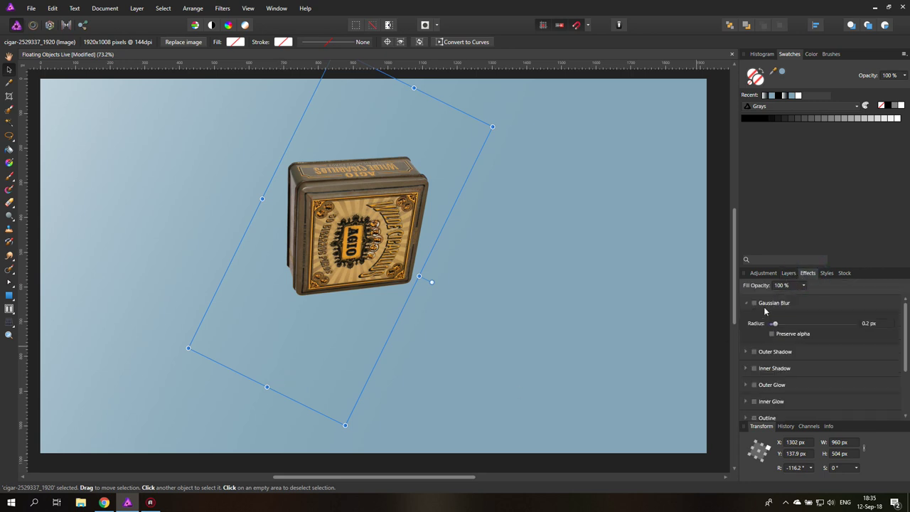
mouse_move(775, 324)
left_mouse_down()
mouse_move(838, 326)
mouse_move(780, 324)
left_mouse_up()
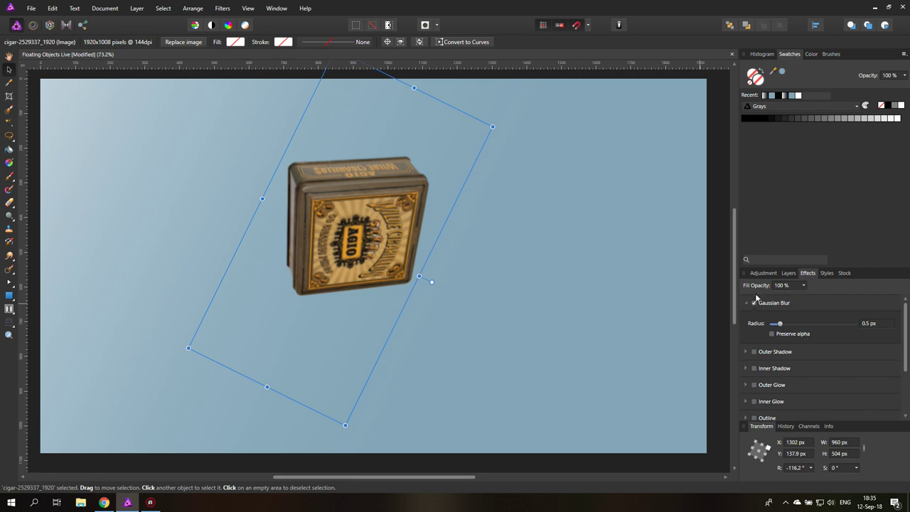
left_click(755, 303)
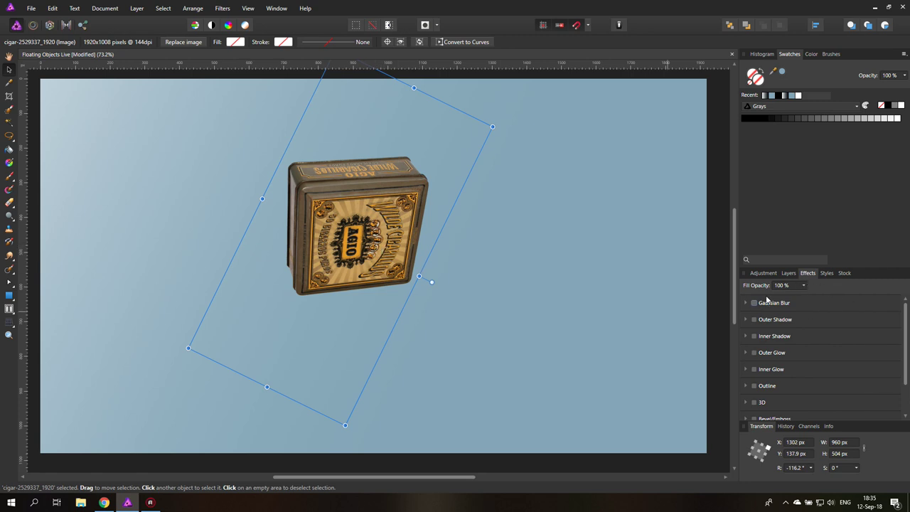
left_click(791, 274)
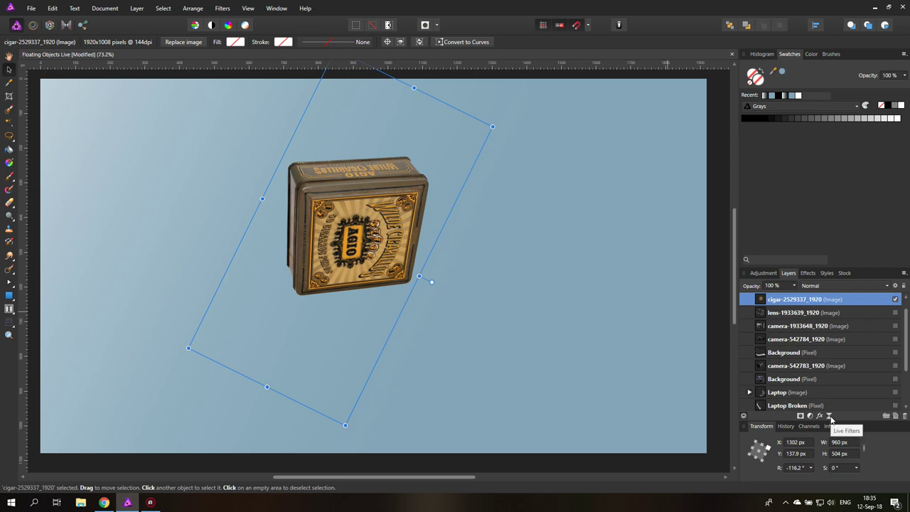
Step: Nest a live Gaussian Blur filter inside the cigar tin layer with a 0.4 px radius
left_click(830, 417)
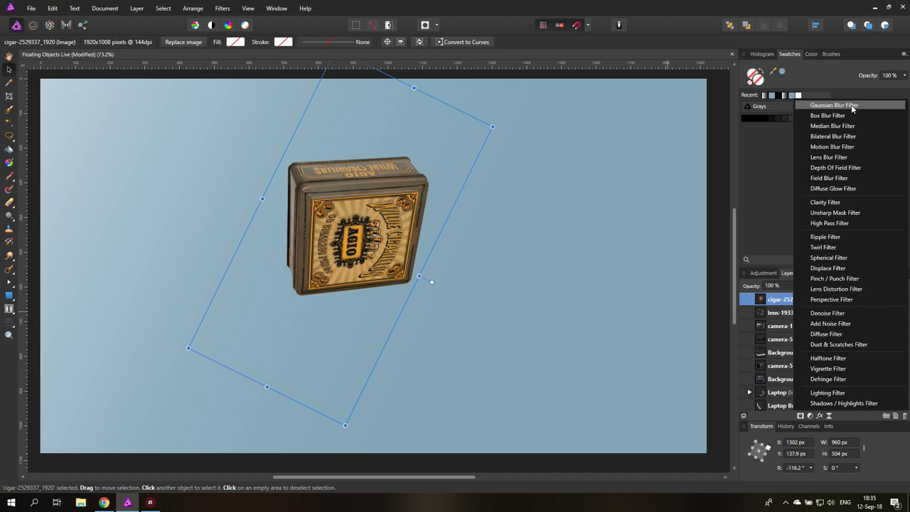
left_click(851, 105)
left_click_drag(779, 299, 794, 327)
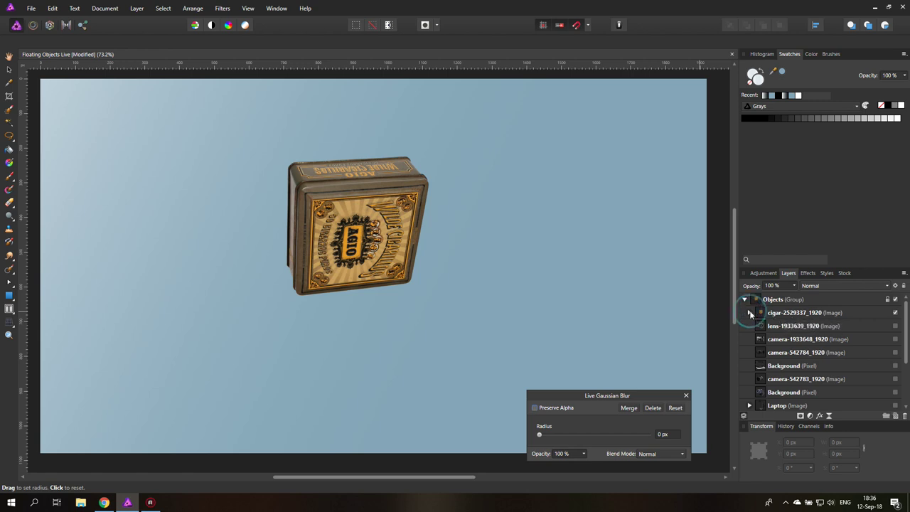
left_click(749, 312)
left_click_drag(552, 396, 528, 310)
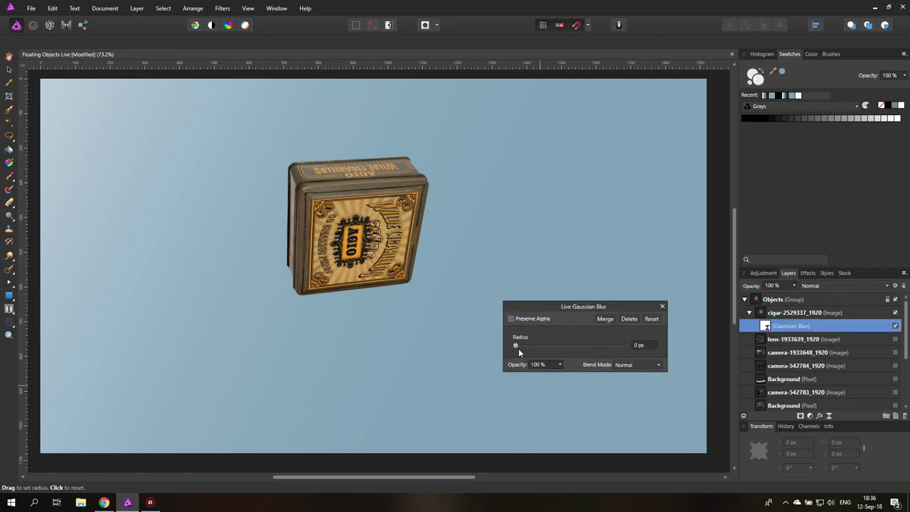
mouse_move(518, 349)
left_mouse_down()
mouse_move(553, 351)
mouse_move(514, 351)
left_mouse_up()
left_click_drag(516, 346, 518, 347)
Step: Set up the Paint Brush with black colour and about 10% opacity
left_click(662, 307)
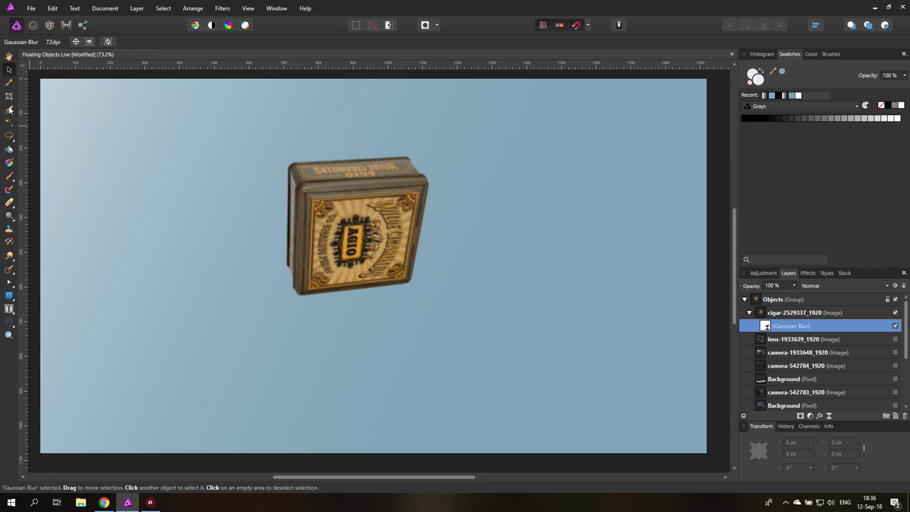
left_click(9, 176)
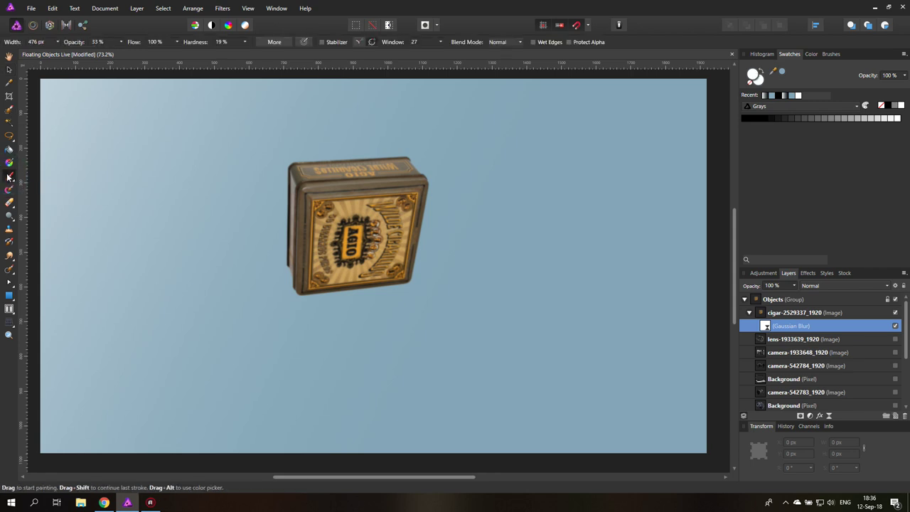
double_click(755, 76)
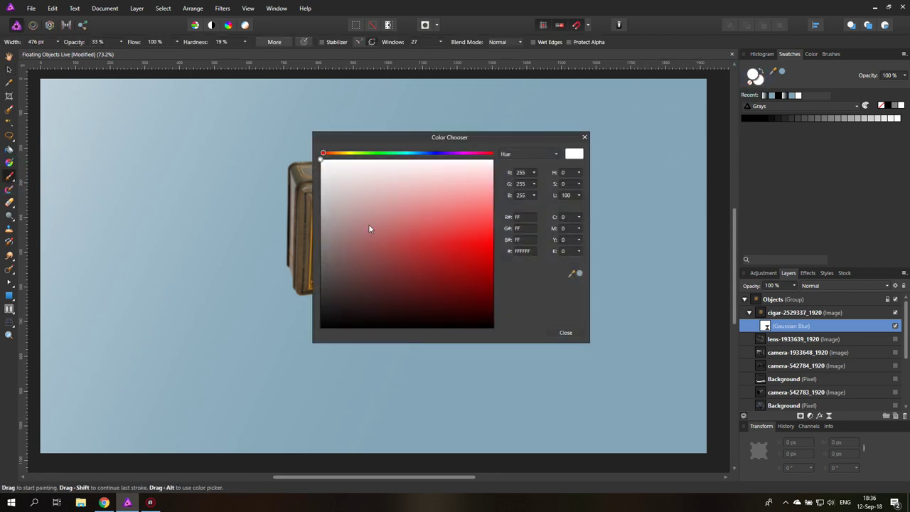
left_click_drag(368, 228, 293, 364)
left_click(585, 136)
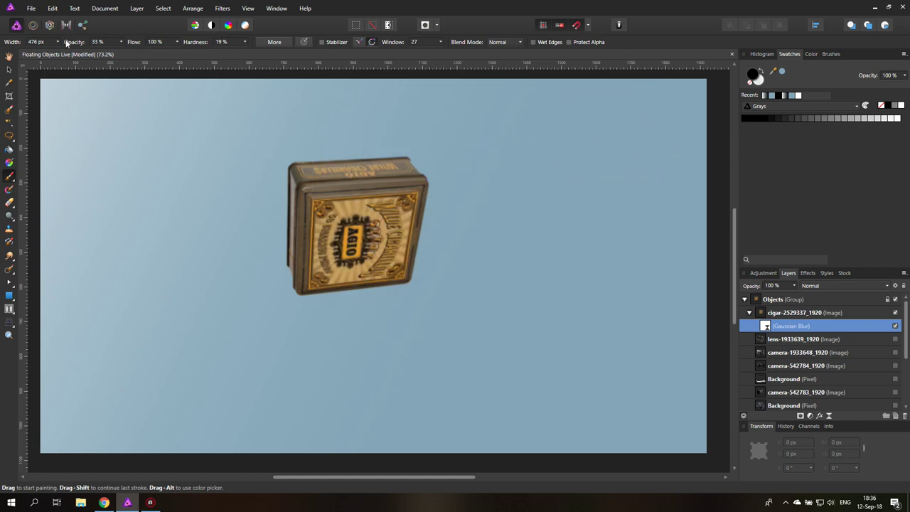
left_click(120, 42)
left_click_drag(121, 55, 109, 54)
Step: Paint over the cigar tin's left side to mask away some of the blur
left_click_drag(309, 149, 224, 217)
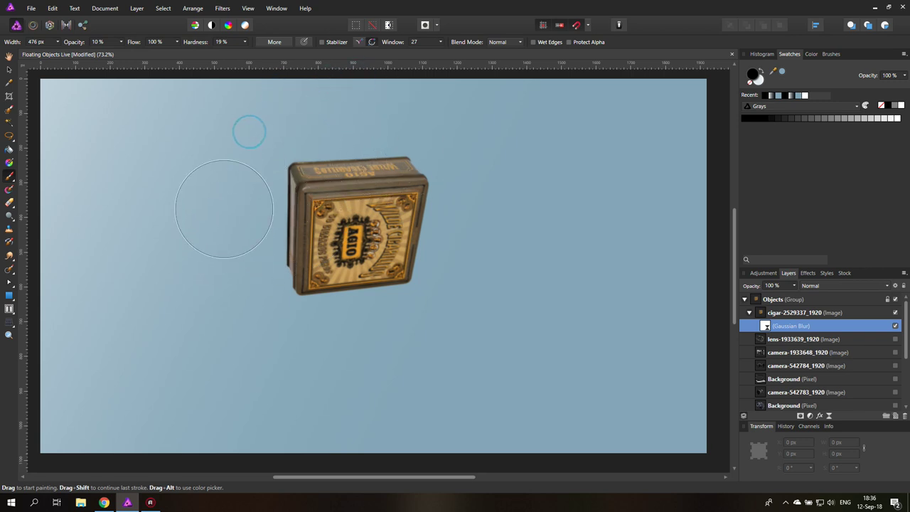
mouse_move(224, 209)
left_mouse_down()
mouse_move(327, 164)
mouse_move(277, 205)
mouse_move(344, 203)
mouse_move(255, 242)
mouse_move(381, 158)
mouse_move(198, 232)
mouse_move(294, 211)
left_mouse_up()
left_click(8, 69)
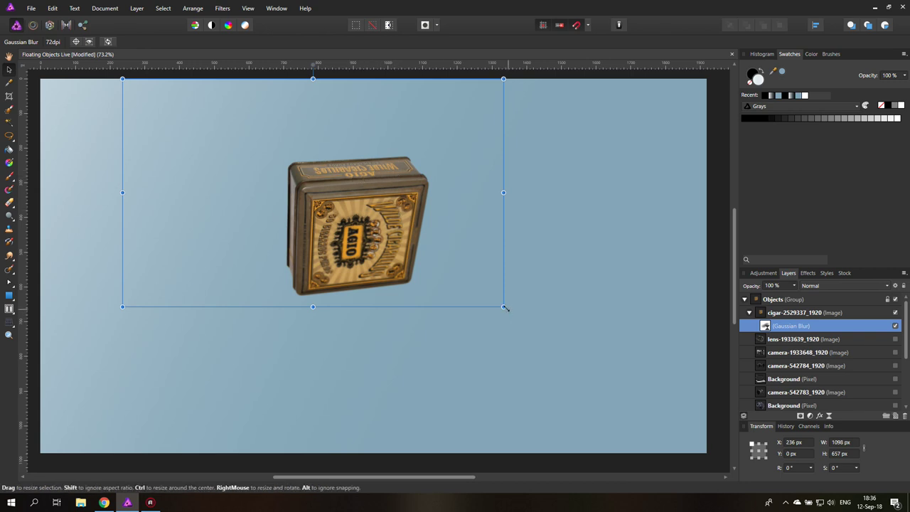
Step: Scale the cigar tin to about 1199 px wide and move it to X 1049, Y 99 px
mouse_move(503, 307)
left_mouse_down()
mouse_move(532, 324)
mouse_move(510, 315)
left_mouse_up()
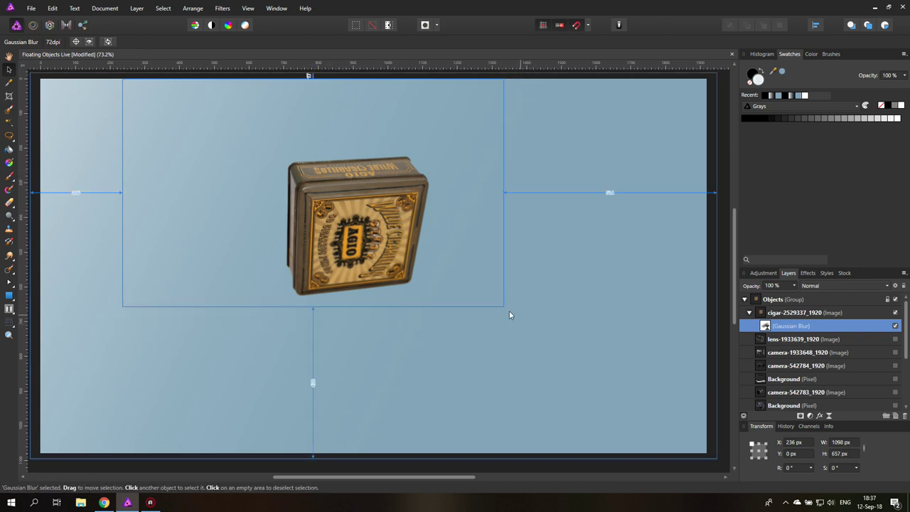
left_click(766, 315)
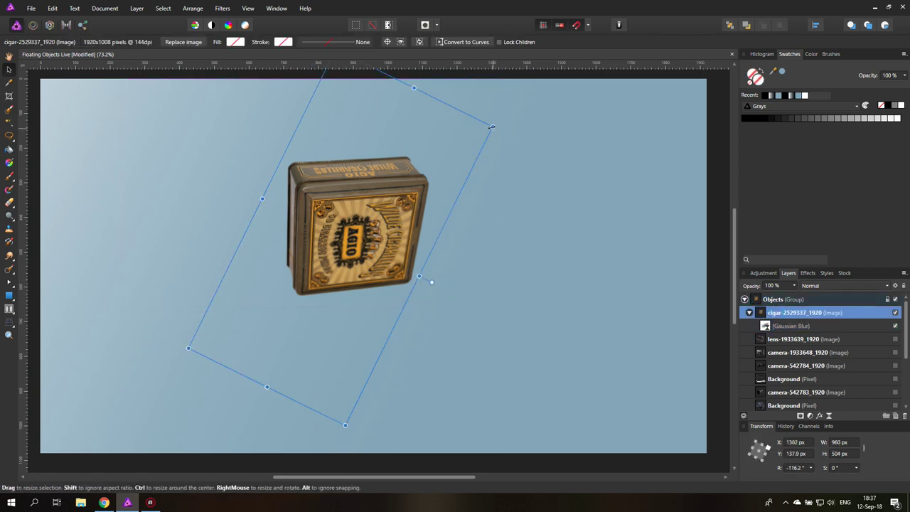
left_click_drag(492, 127, 692, 98)
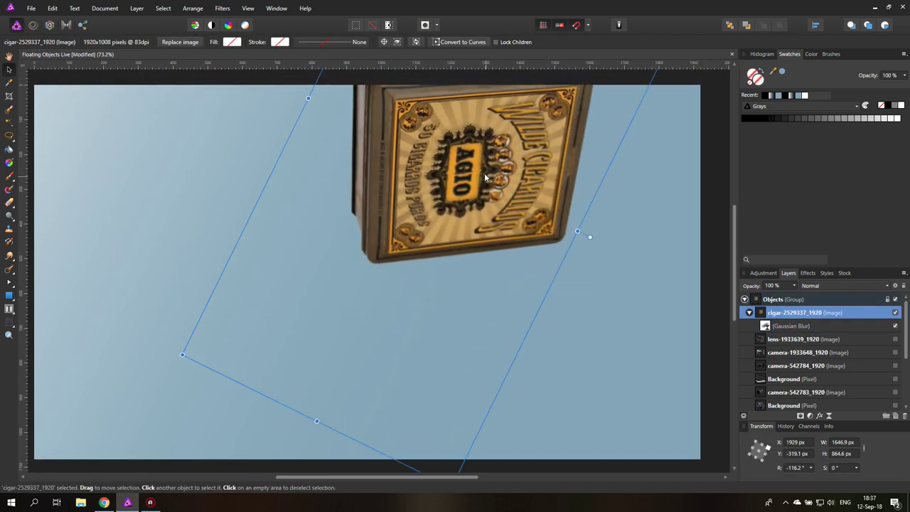
left_click_drag(390, 333, 395, 302)
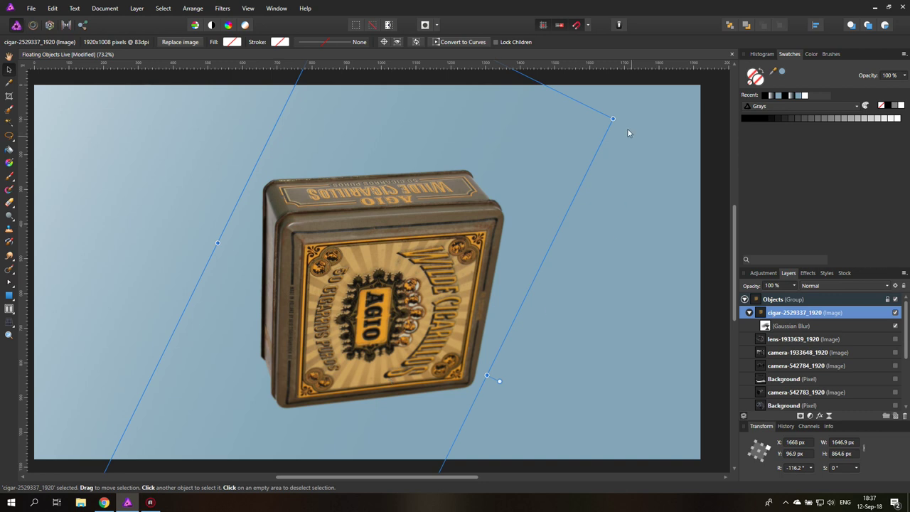
left_click_drag(611, 118, 471, 222)
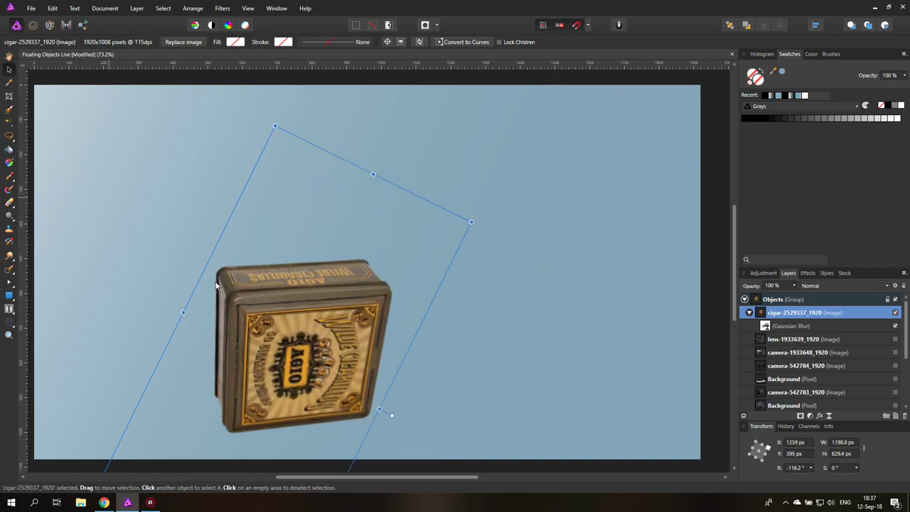
left_click_drag(285, 312, 218, 223)
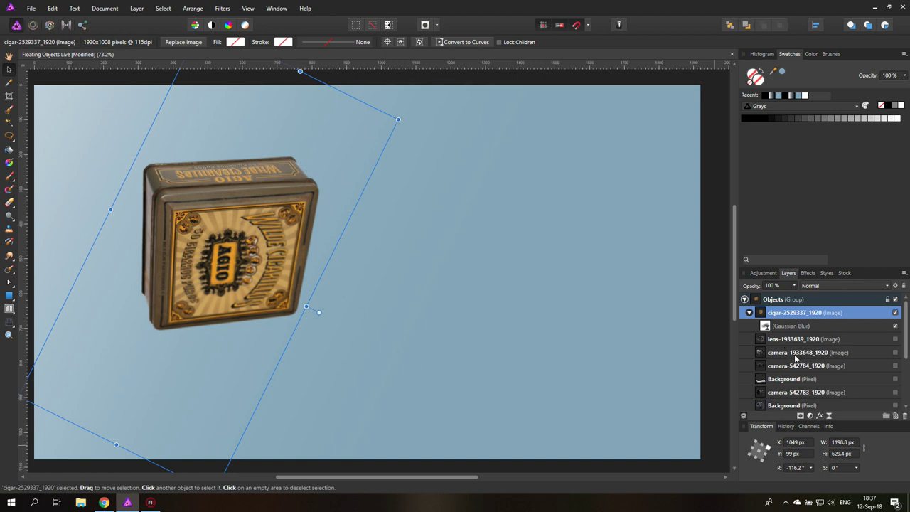
scroll(795, 361, "down", 2)
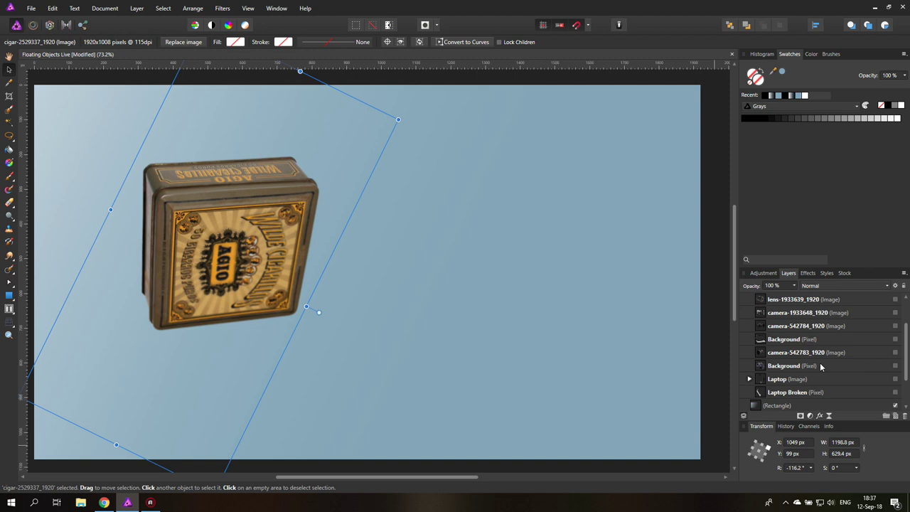
Step: Show Laptop Broken, rotate it 10° and place it at X 674.8, Y 171.1 px
left_click(761, 393)
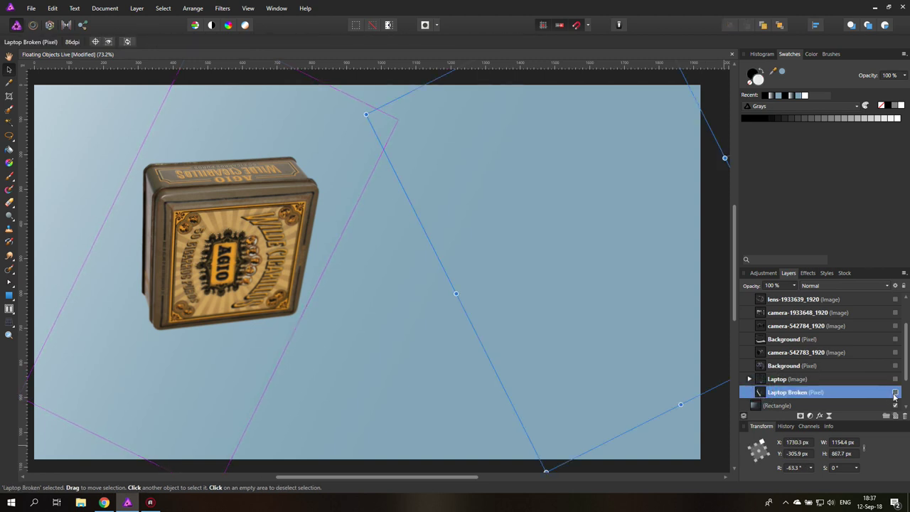
left_click(895, 392)
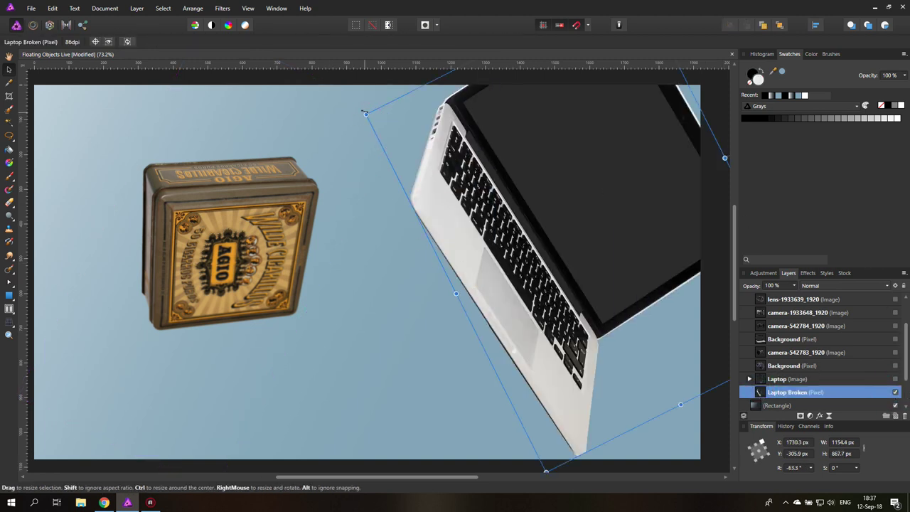
left_click_drag(359, 111, 420, 408)
left_click_drag(484, 321, 500, 259)
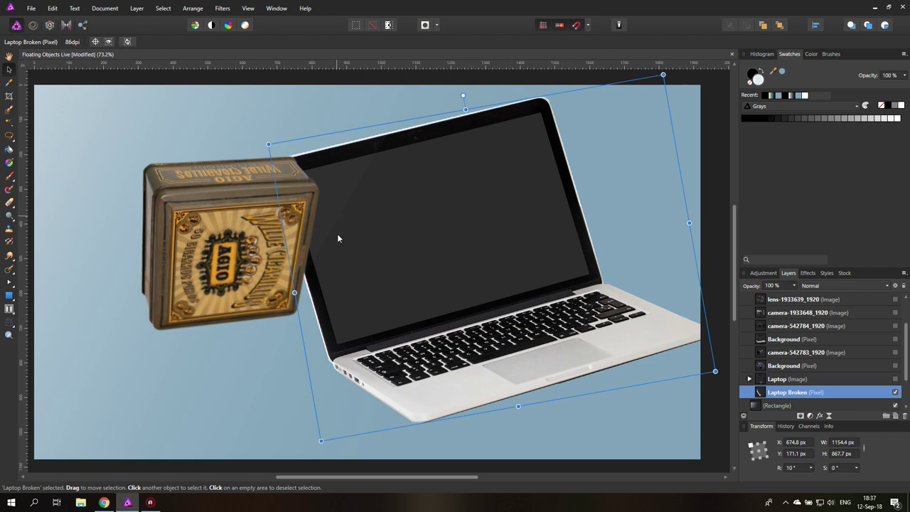
Step: Nest a live Gaussian Blur in the laptop layer, trying 38.6 px before settling on 19.4 px
left_click(829, 416)
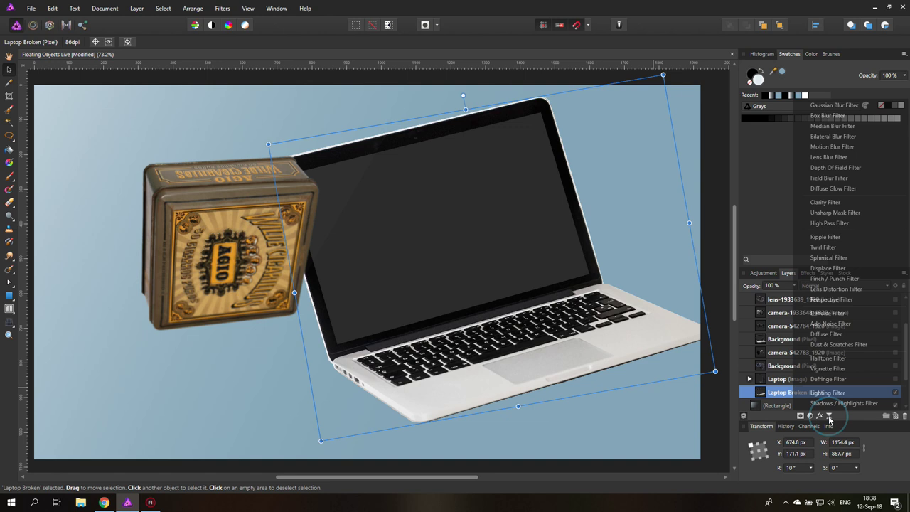
left_click(835, 105)
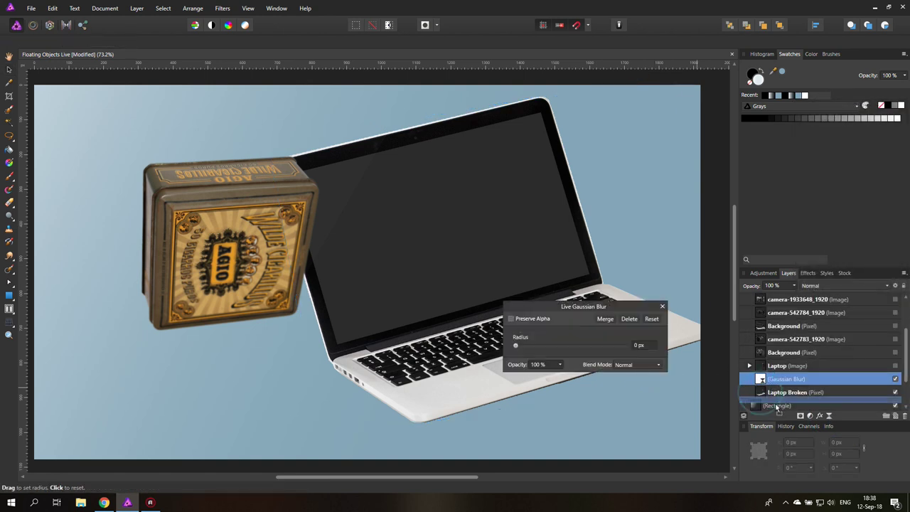
scroll(772, 374, "down", 2)
left_click_drag(782, 339, 779, 351)
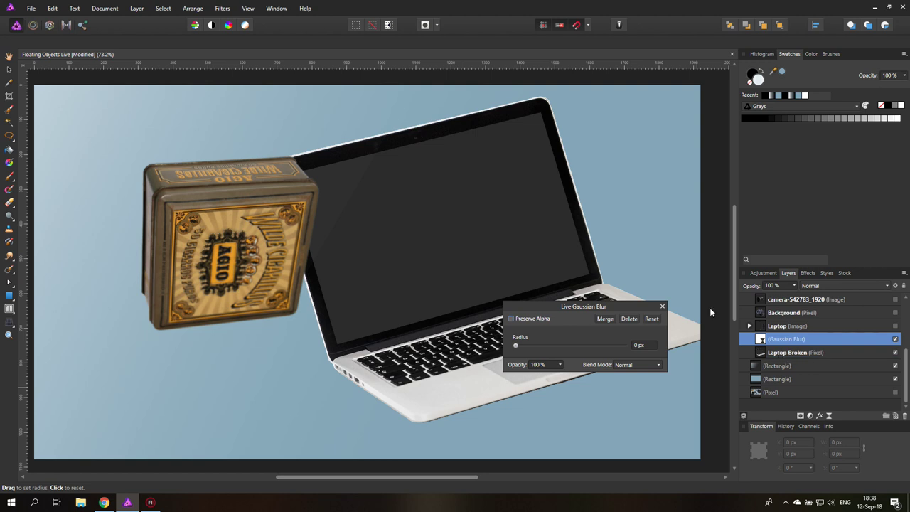
left_click_drag(585, 307, 636, 305)
left_click_drag(569, 343, 627, 343)
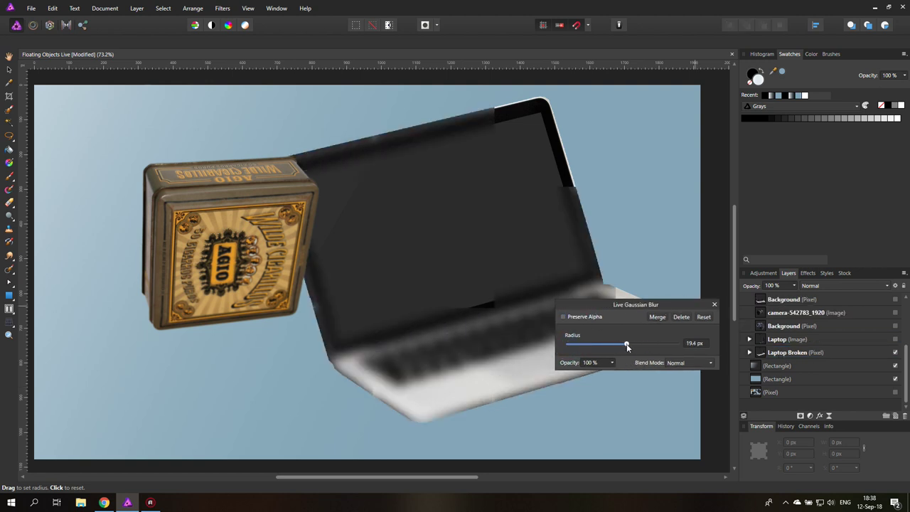
left_click_drag(587, 300, 782, 330)
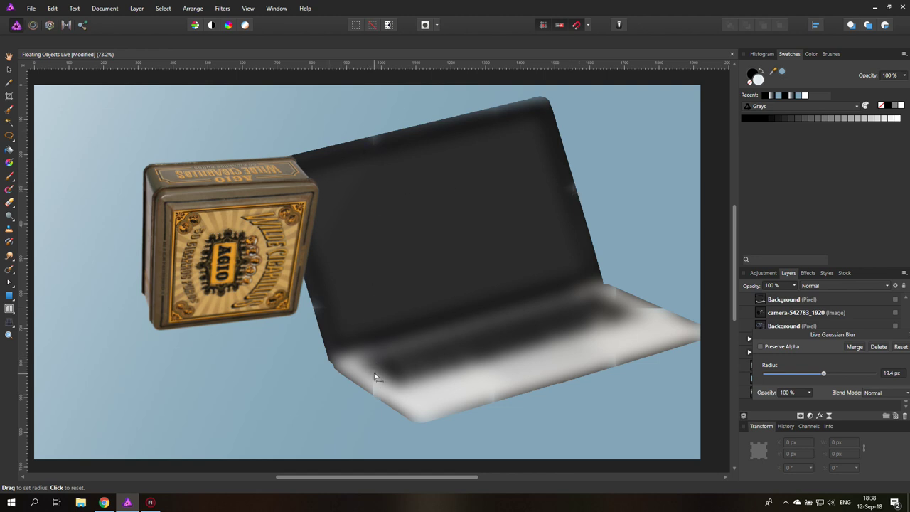
left_click_drag(800, 334, 584, 335)
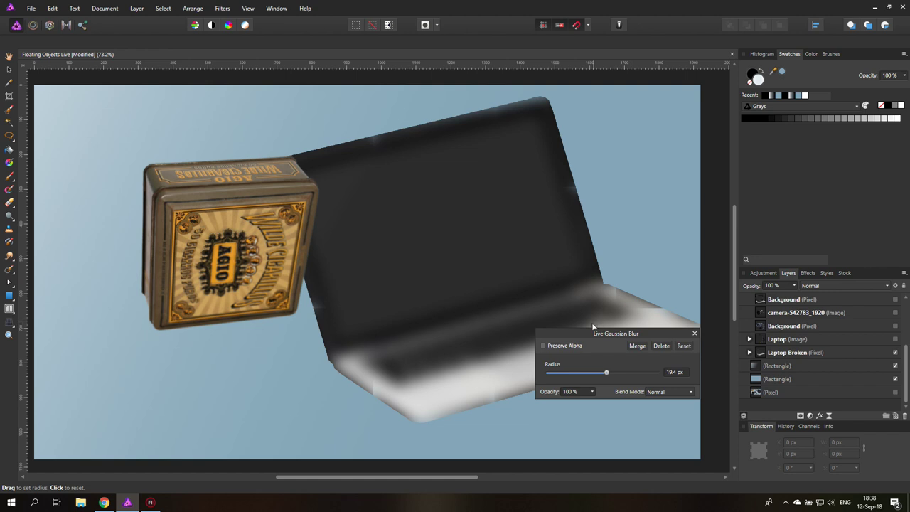
Step: Remove the laptop's live blur and try a 23.3 px Gaussian Blur layer effect instead
left_click(660, 346)
left_click(755, 355)
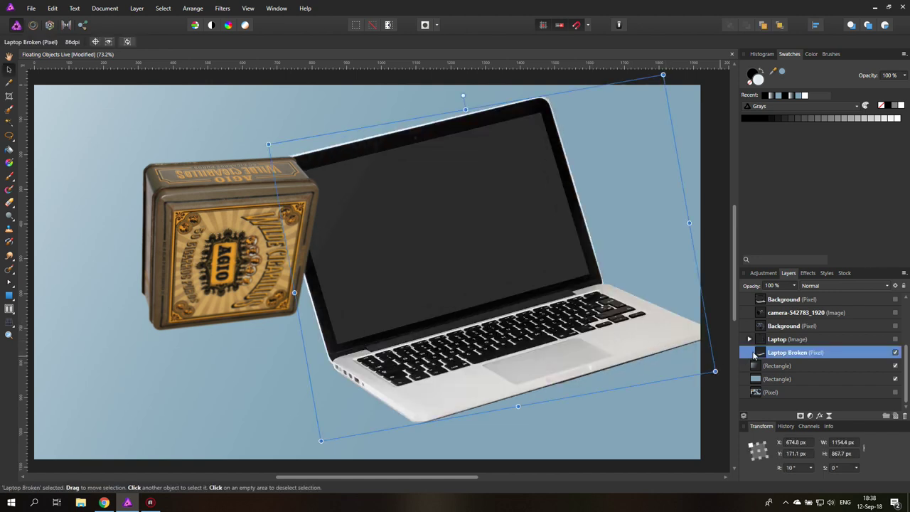
left_click(807, 274)
left_click(755, 303)
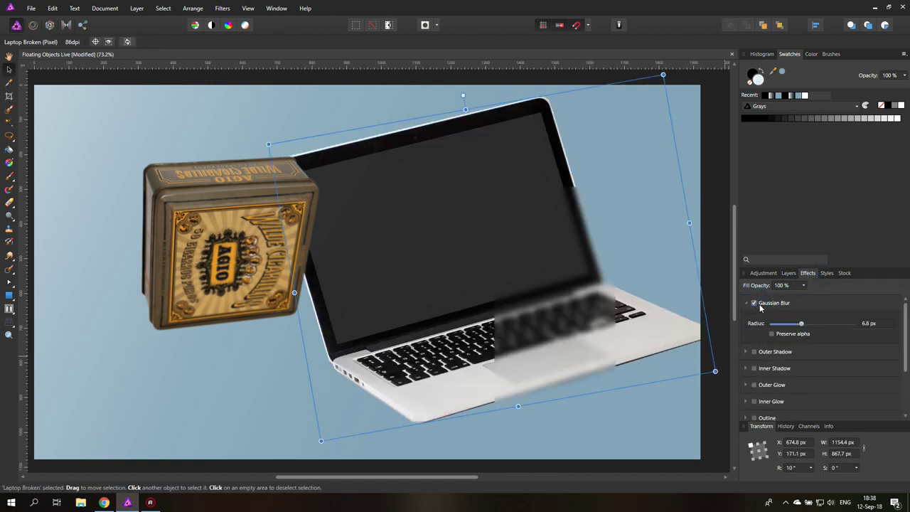
left_click_drag(802, 324, 820, 324)
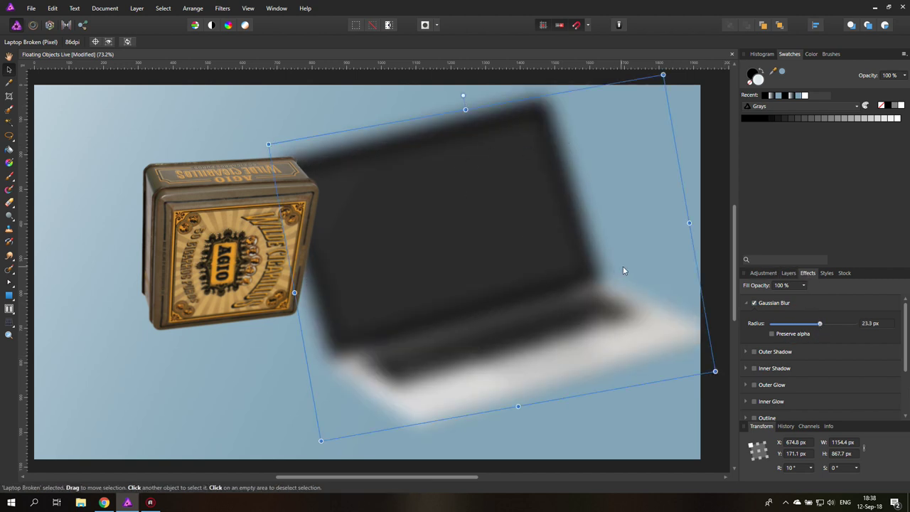
Step: Turn the Gaussian Blur effect back off and delete the Laptop Broken layer
left_click(754, 303)
left_click(790, 273)
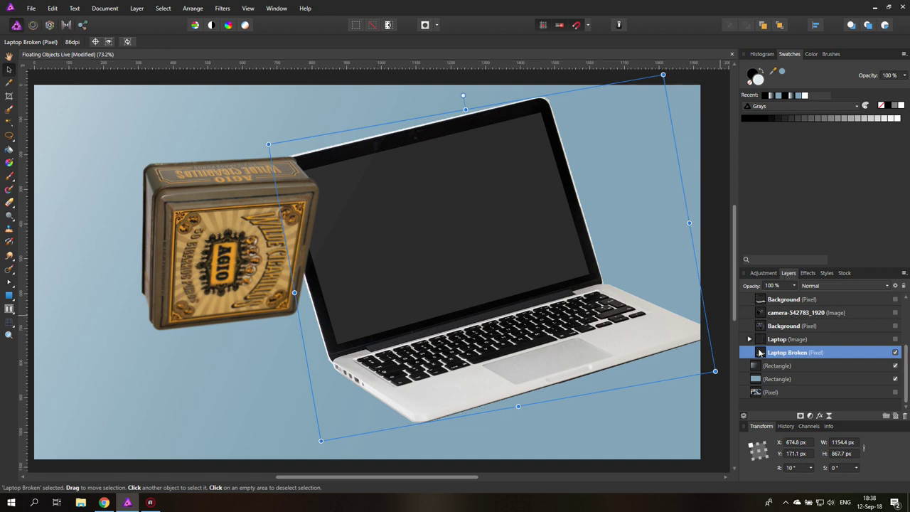
left_click(904, 417)
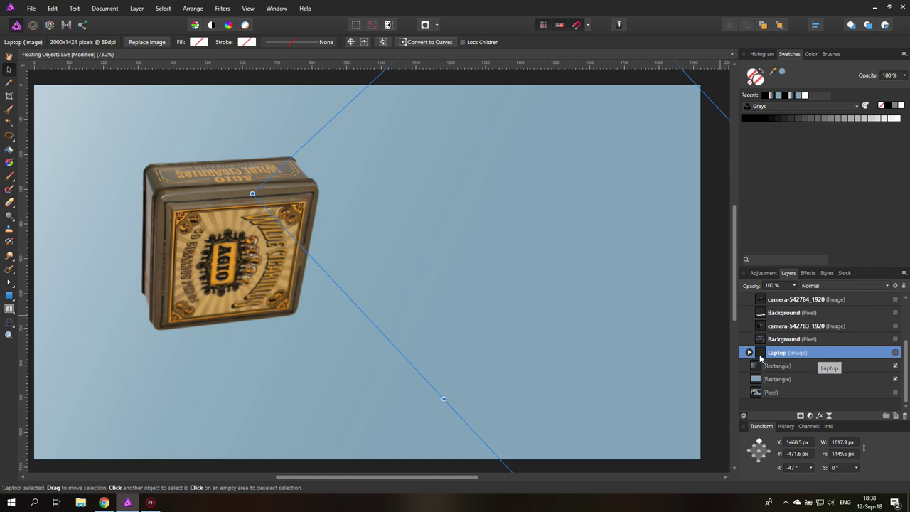
Step: Make the Laptop layer visible and delete its old Gaussian Blur child layer
left_click(748, 353)
left_click(896, 353)
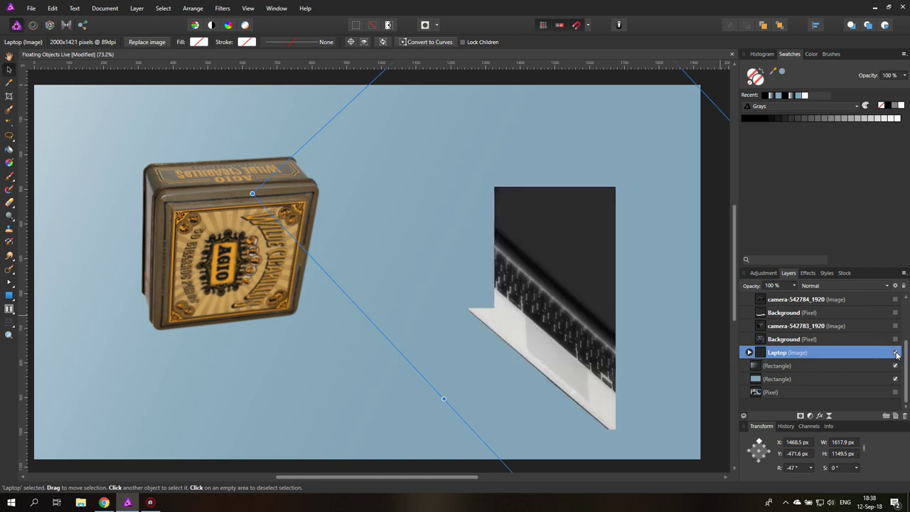
left_click(749, 353)
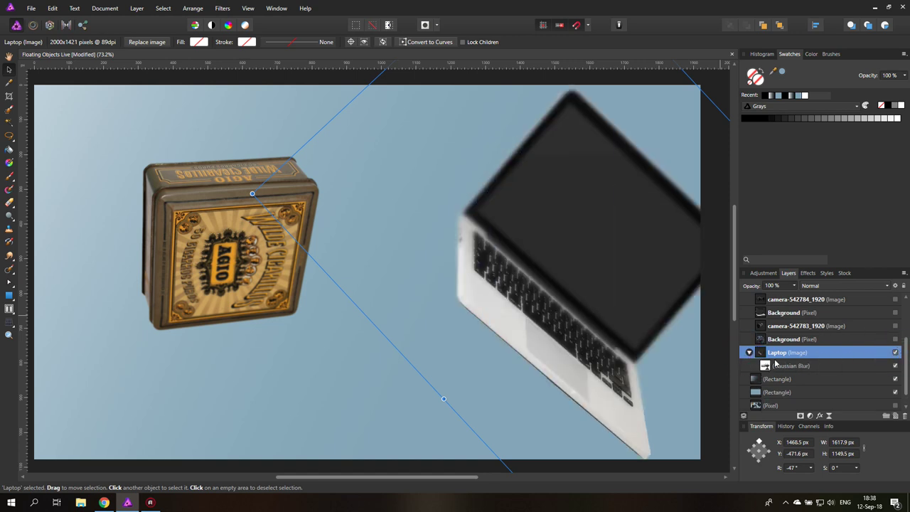
left_click(769, 365)
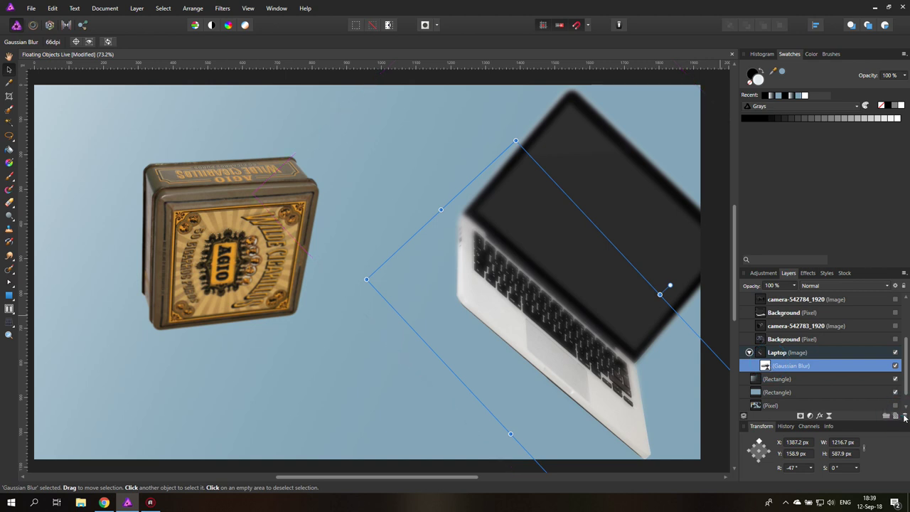
left_click(904, 415)
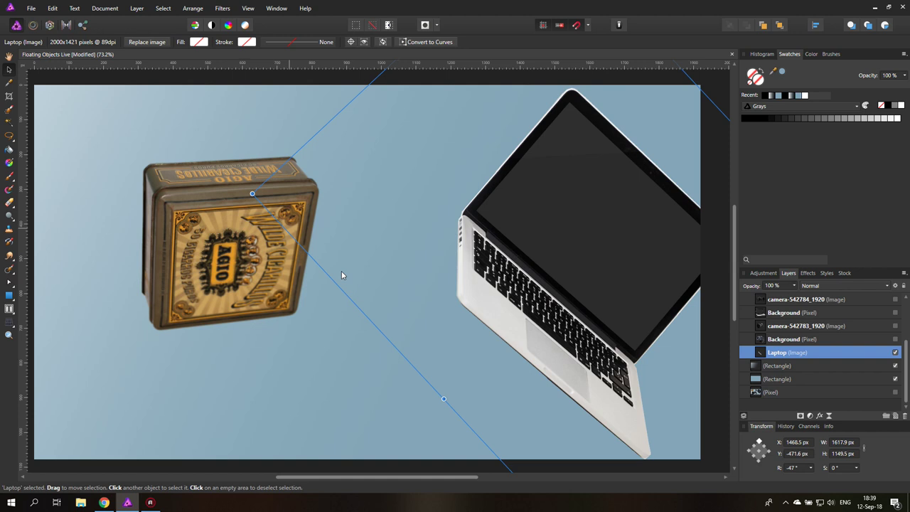
Step: Move the dark gradient rectangle to cover the canvas and lock both background rectangles
left_click(370, 210)
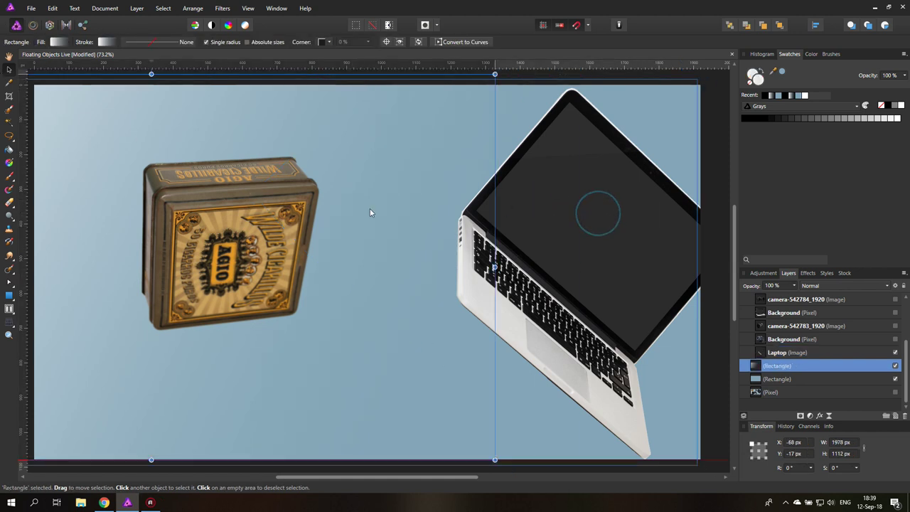
left_click_drag(367, 207, 481, 195)
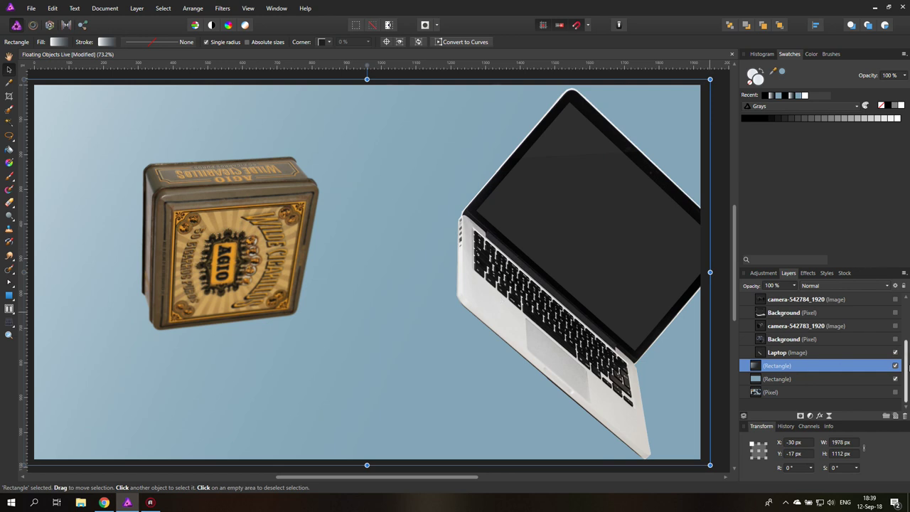
left_click(903, 285)
key("alt+[")
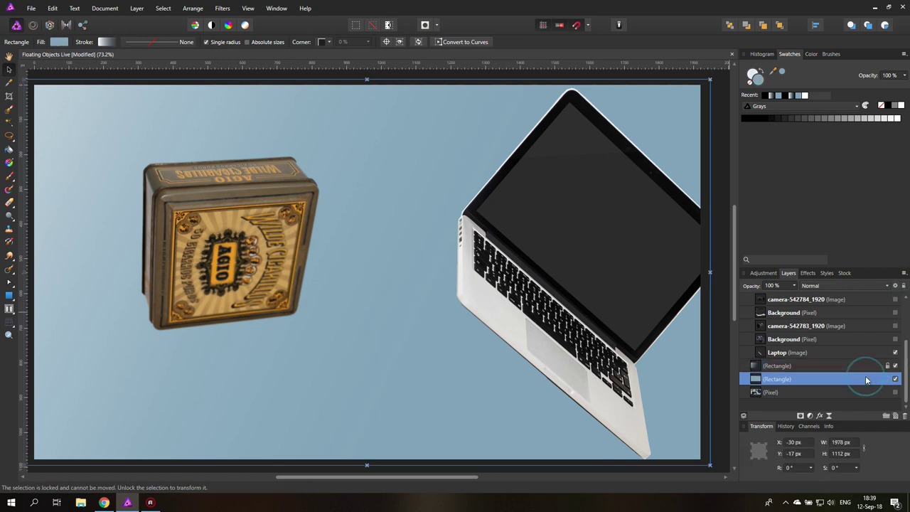
left_click(903, 286)
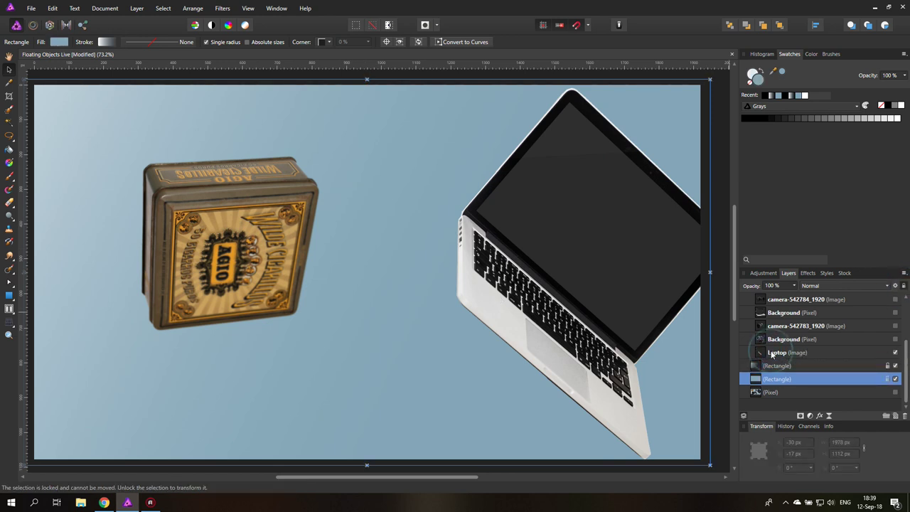
Step: Move the laptop left so it sits beside the cigar tin
left_click(777, 353)
left_click_drag(562, 211, 439, 207)
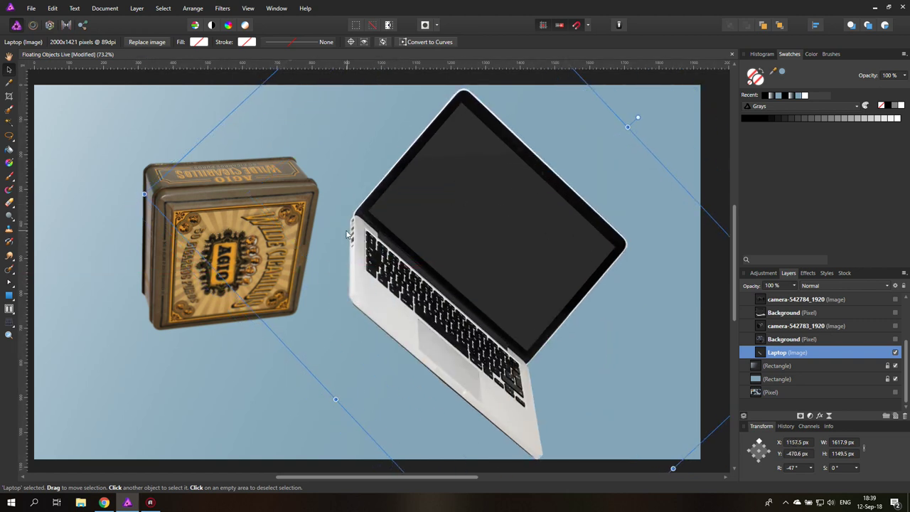
left_click(829, 416)
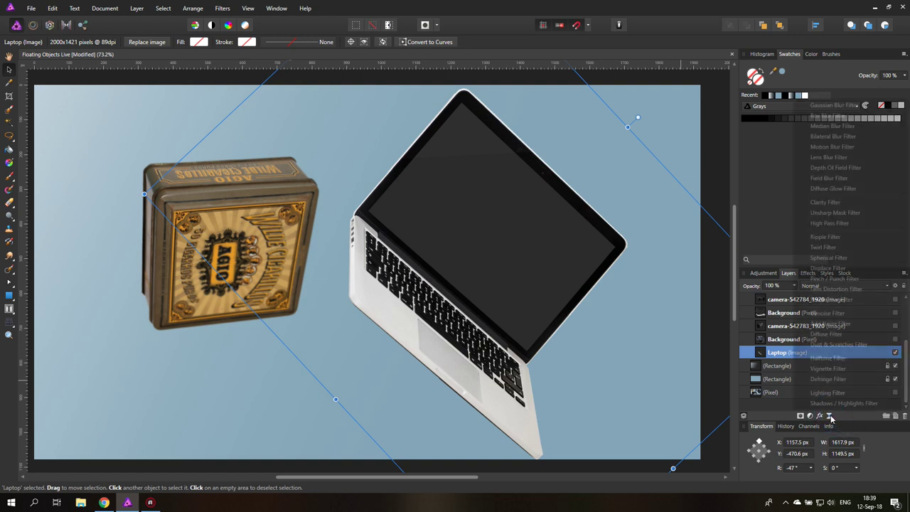
Step: Nest a live Gaussian Blur filter under the Laptop layer with a 0.5 px radius
left_click(842, 107)
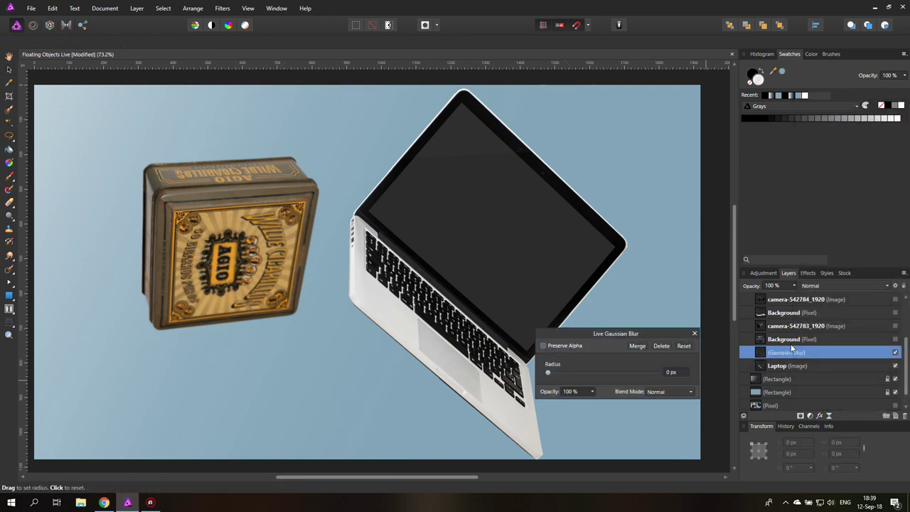
double_click(777, 352)
key("Escape")
left_click_drag(783, 369, 790, 367)
left_click_drag(545, 375, 601, 373)
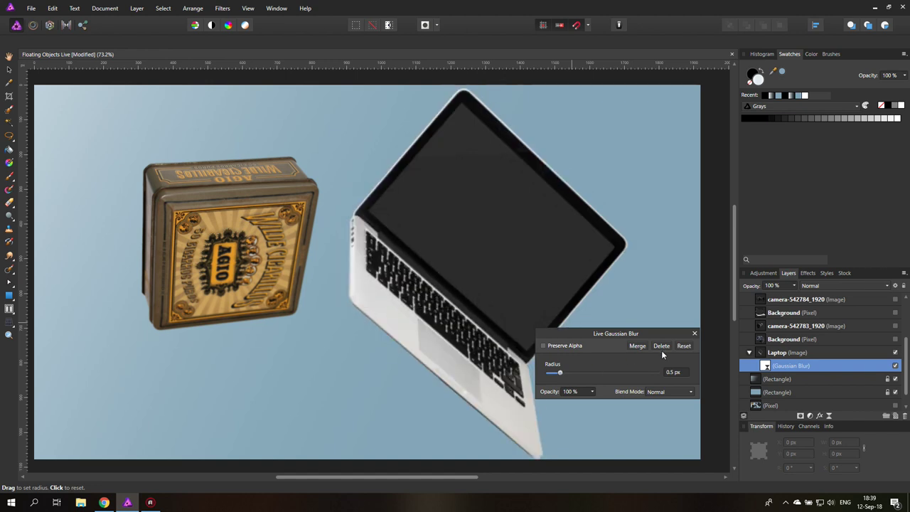
left_click(695, 332)
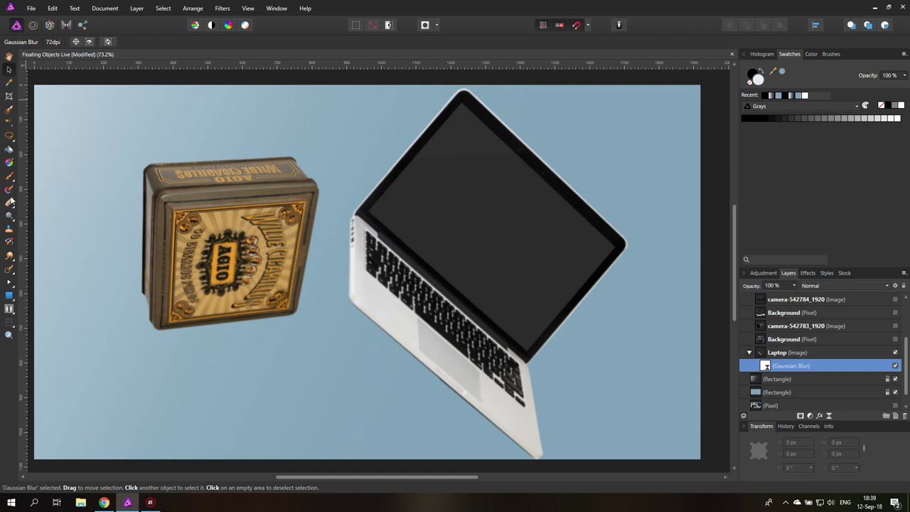
Step: Paint soft brush strokes on the laptop's blur layer along its left edge
left_click(8, 175)
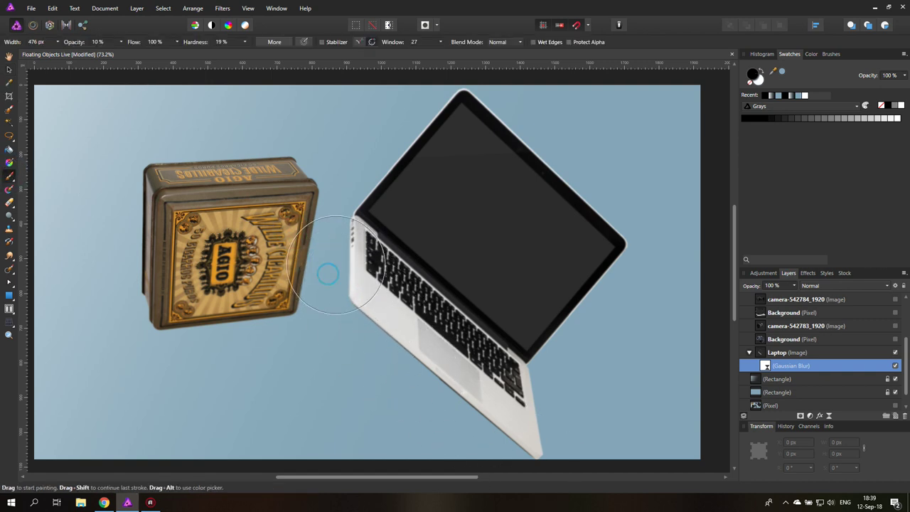
mouse_move(328, 273)
left_mouse_down()
mouse_move(361, 267)
mouse_move(340, 228)
mouse_move(347, 239)
mouse_move(337, 252)
mouse_move(405, 364)
mouse_move(357, 326)
mouse_move(366, 307)
mouse_move(394, 341)
mouse_move(369, 301)
mouse_move(471, 401)
mouse_move(443, 369)
mouse_move(395, 347)
mouse_move(341, 247)
mouse_move(395, 334)
mouse_move(368, 290)
mouse_move(346, 277)
mouse_move(616, 270)
mouse_move(516, 150)
mouse_move(530, 152)
mouse_move(461, 135)
mouse_move(616, 394)
mouse_move(563, 420)
mouse_move(513, 359)
mouse_move(532, 388)
mouse_move(350, 294)
mouse_move(522, 376)
mouse_move(515, 366)
mouse_move(509, 375)
mouse_move(513, 368)
mouse_move(384, 285)
mouse_move(401, 309)
mouse_move(367, 281)
left_mouse_up()
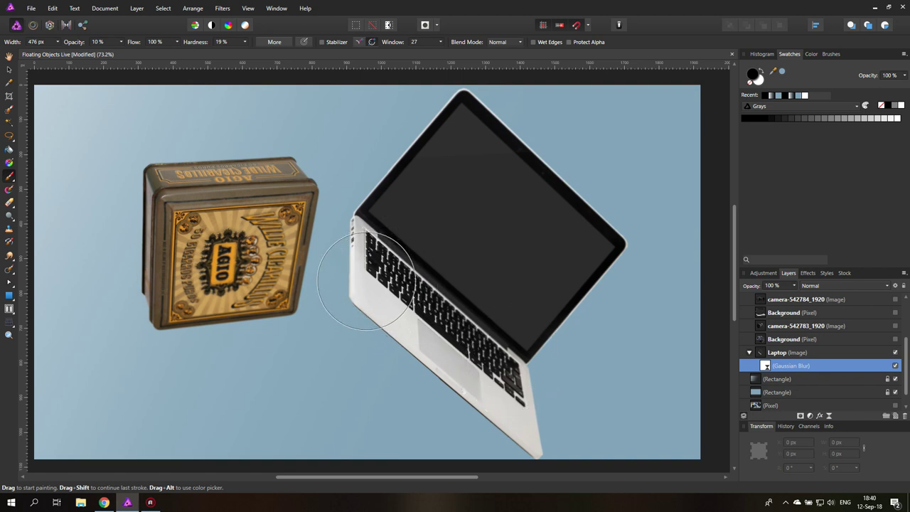
left_click(9, 70)
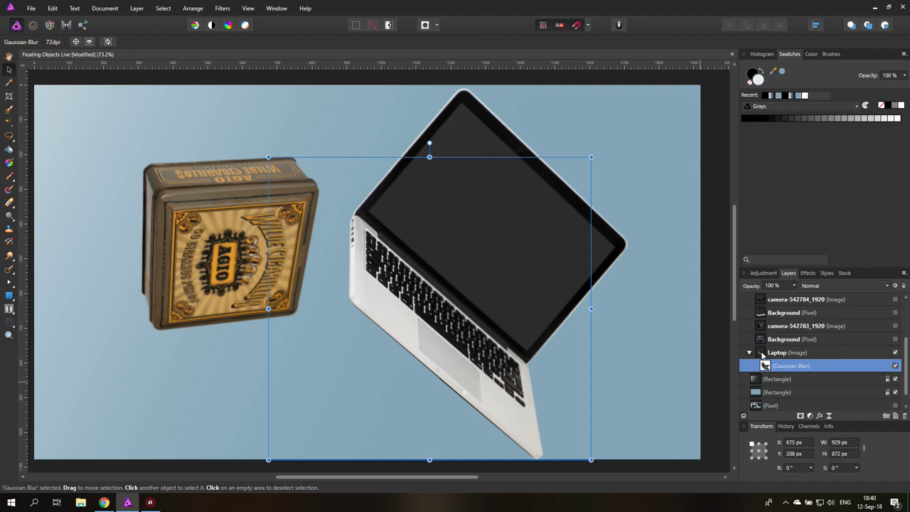
Step: Scale the laptop up slightly and move it right to X 1632.5, Y -491.6, past the canvas edge
left_click(762, 355)
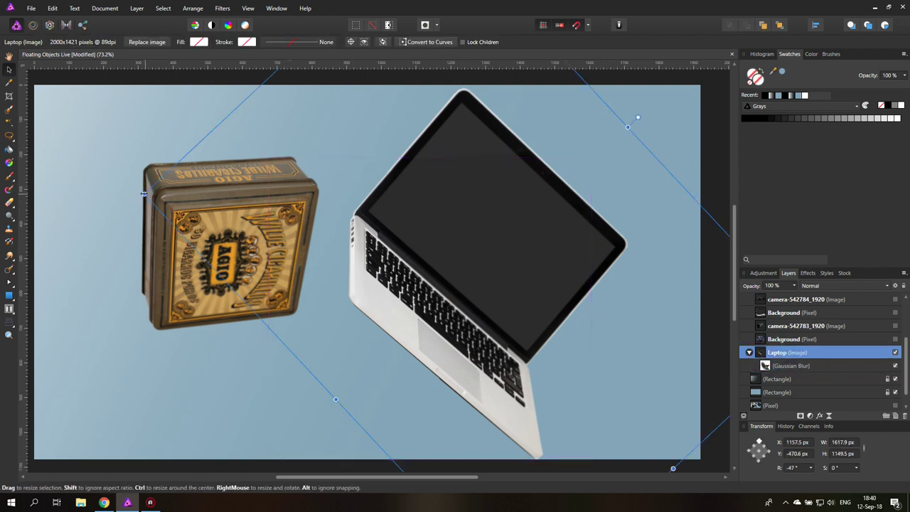
left_click_drag(144, 194, 100, 185)
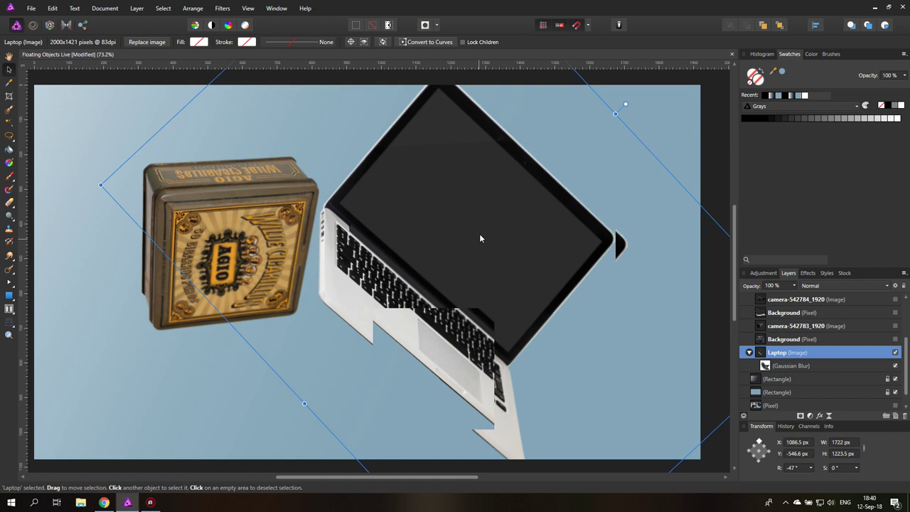
left_click_drag(450, 238, 640, 257)
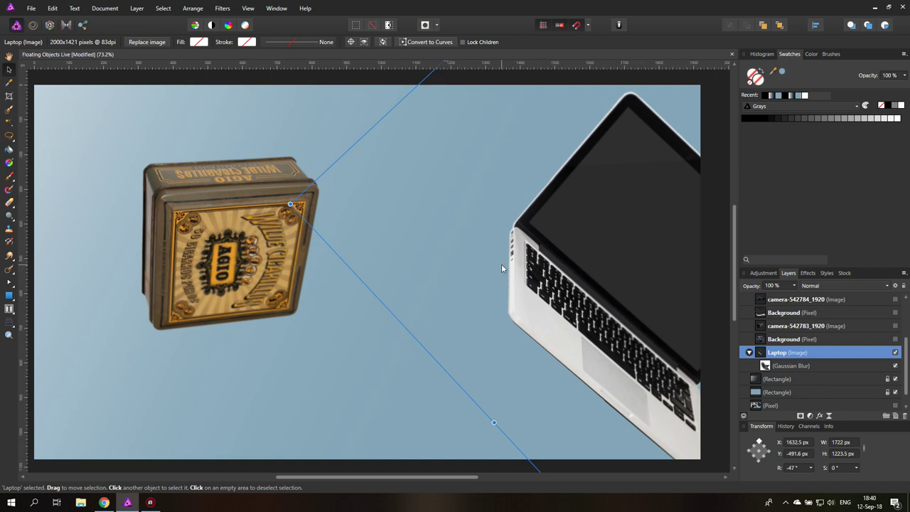
Step: Unhide the Canon camera, enlarge it, and place it at X 847.5, Y 349.3 over the cigar box
left_click(766, 341)
left_click(895, 340)
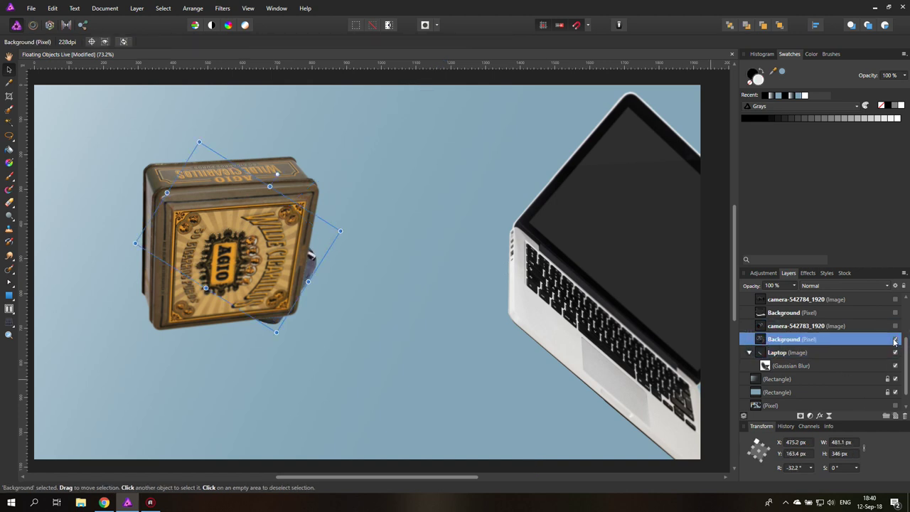
left_click_drag(311, 261, 472, 282)
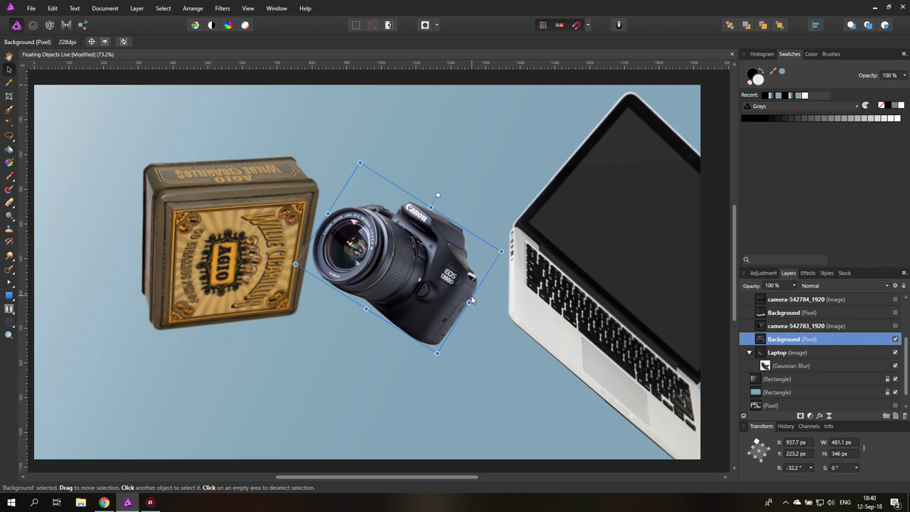
left_click_drag(502, 251, 544, 234)
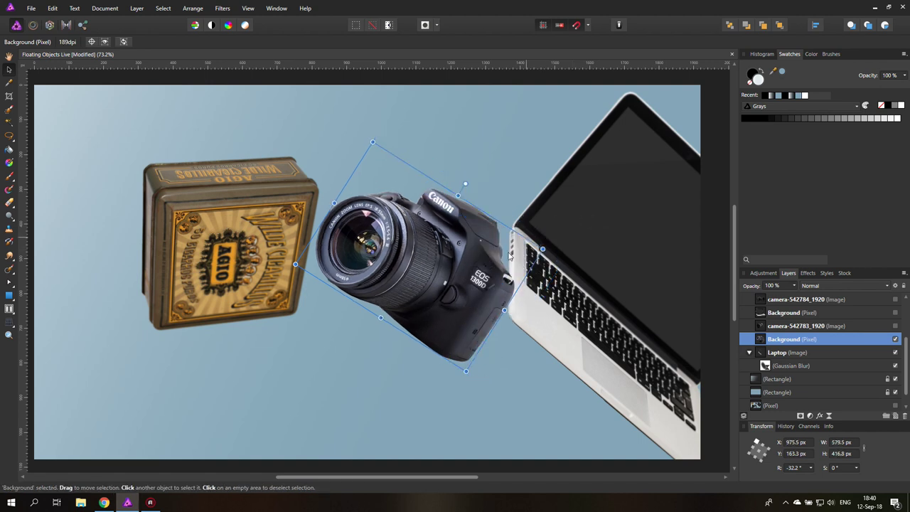
left_click_drag(429, 288, 387, 353)
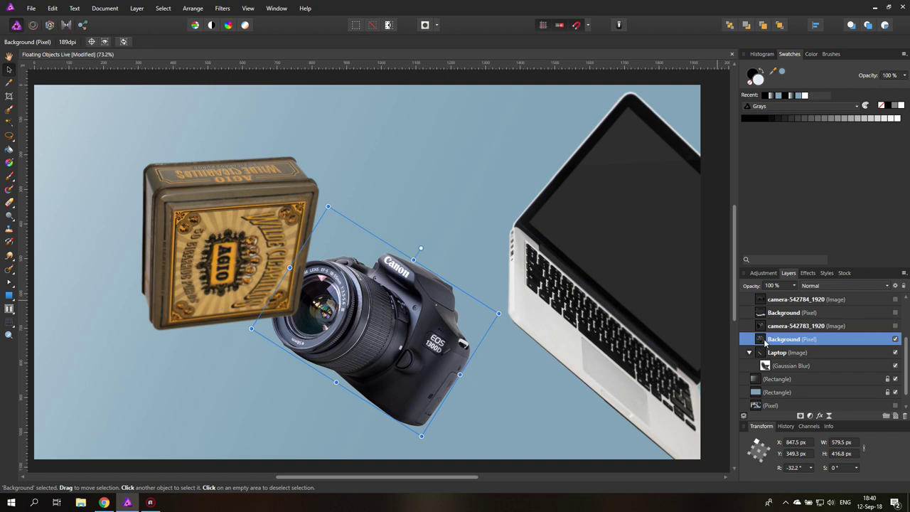
Step: Move the Background pixel layer into the Objects group and unhide the lens-1933639_1920 layer
scroll(779, 352, "up", 3)
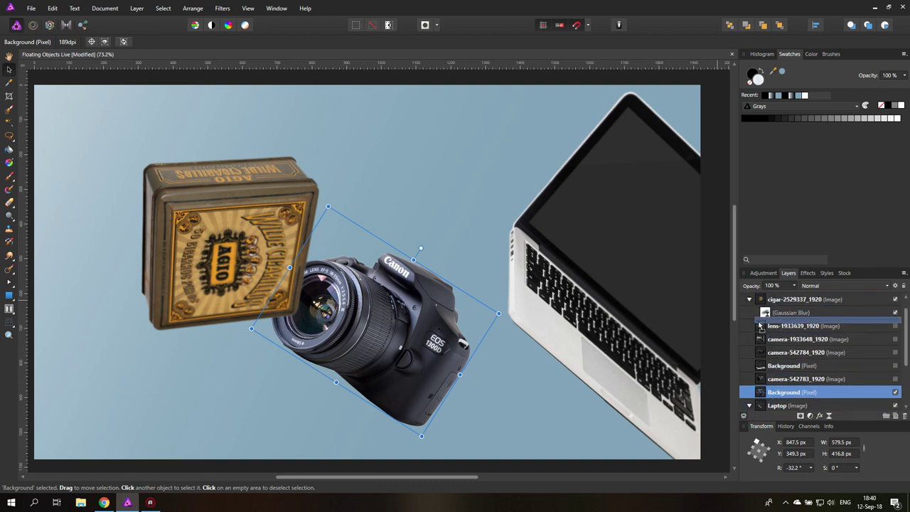
left_click_drag(761, 296, 763, 313)
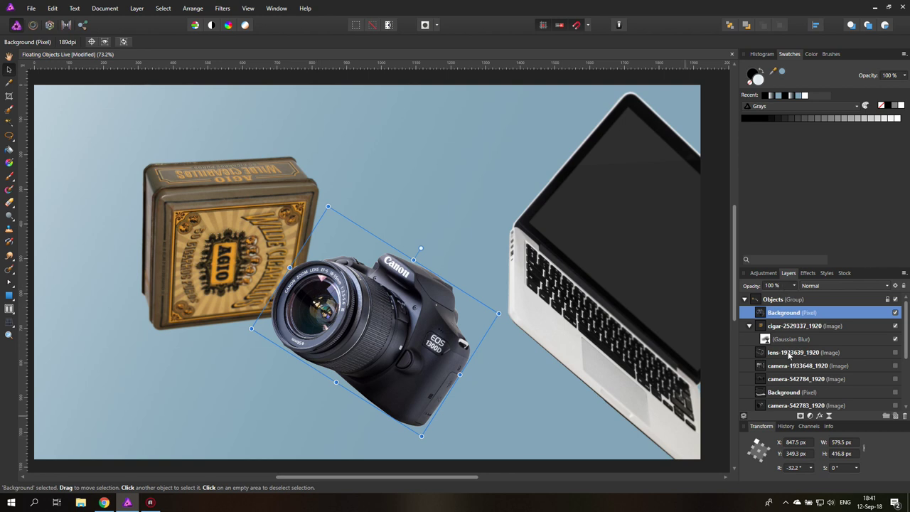
left_click(766, 353)
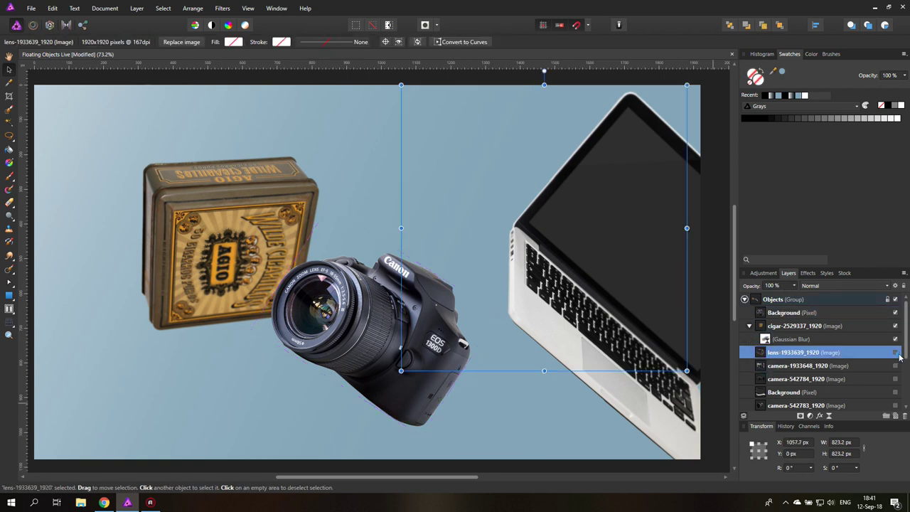
left_click(895, 352)
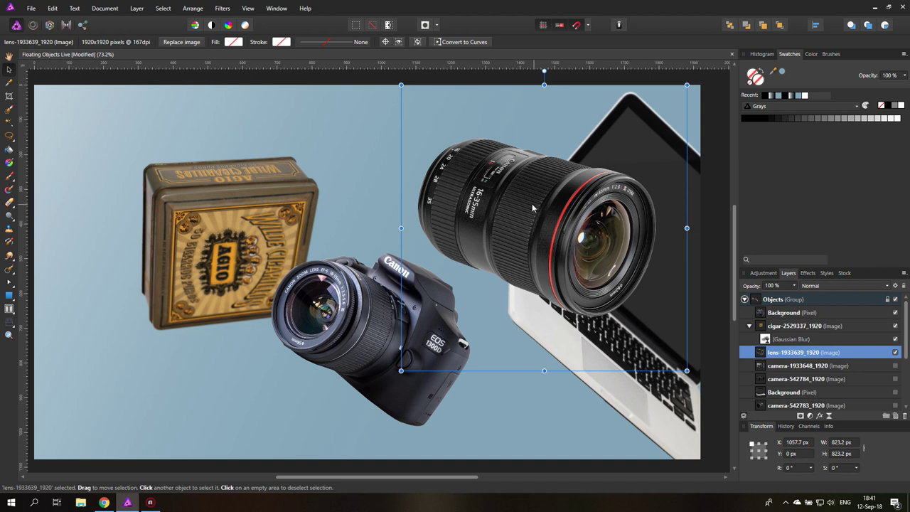
Step: Stack the zoom lens at the top of Objects and position it at X 926.1, Y 91.7
left_click_drag(512, 202, 349, 257)
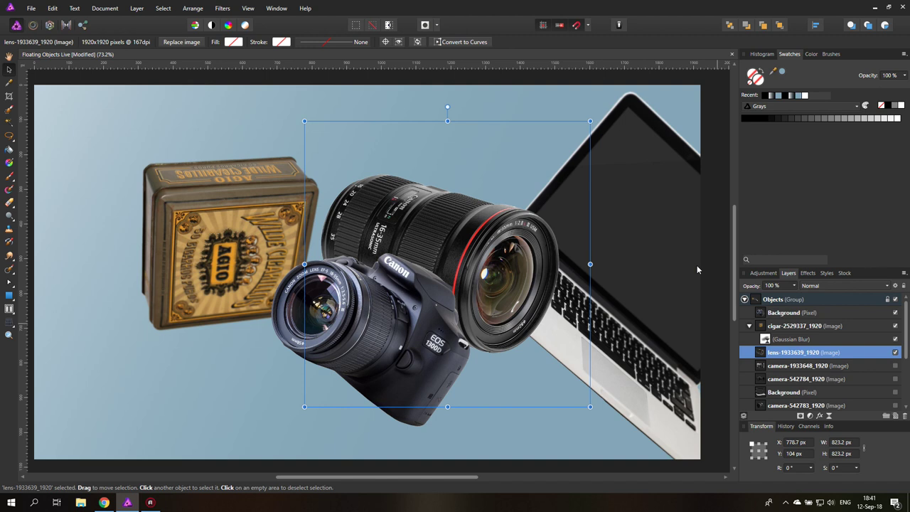
left_click_drag(464, 236, 452, 182)
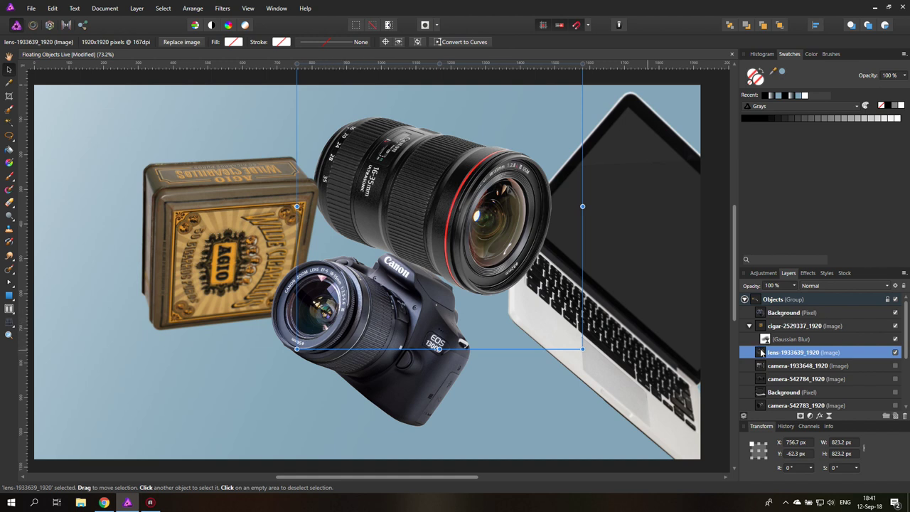
left_click_drag(761, 352, 762, 311)
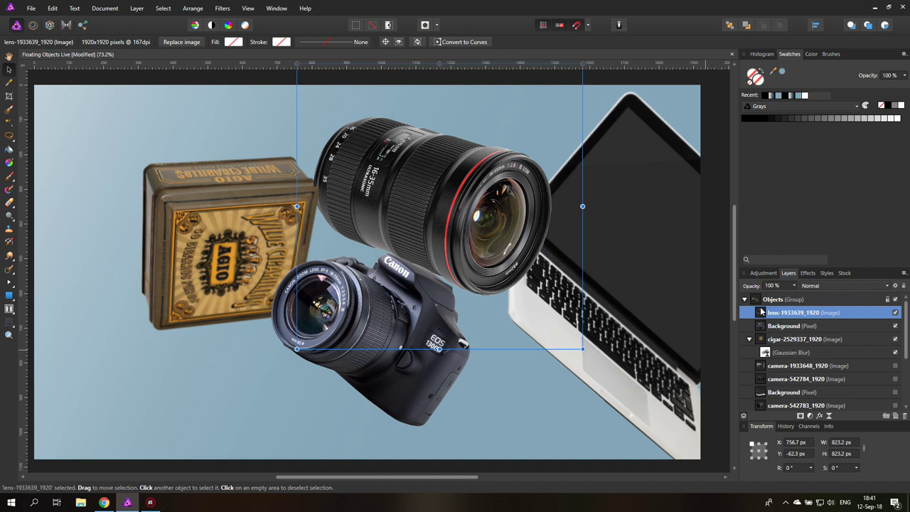
left_click_drag(488, 229, 551, 282)
Step: Give the zoom lens a 3.6 px Gaussian Blur effect and move it to X 833.1, Y 20.7
left_click(808, 276)
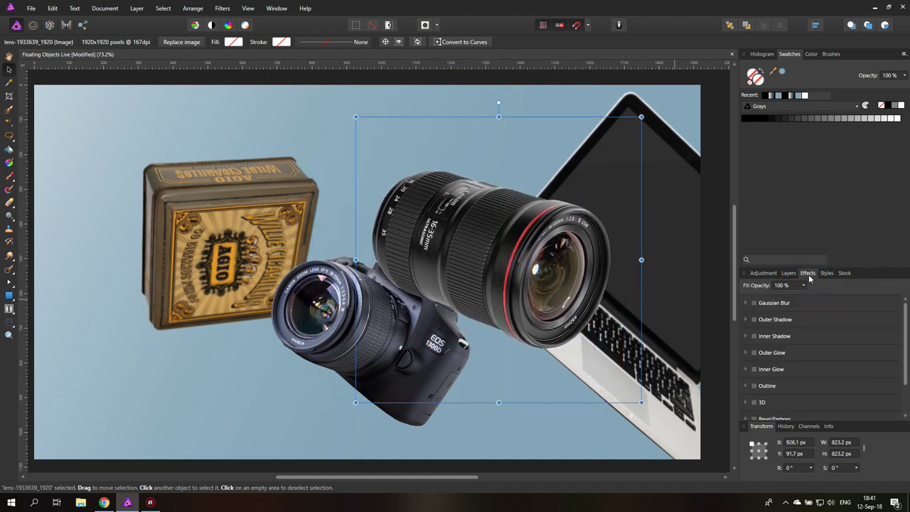
left_click(754, 303)
left_click_drag(773, 323, 795, 326)
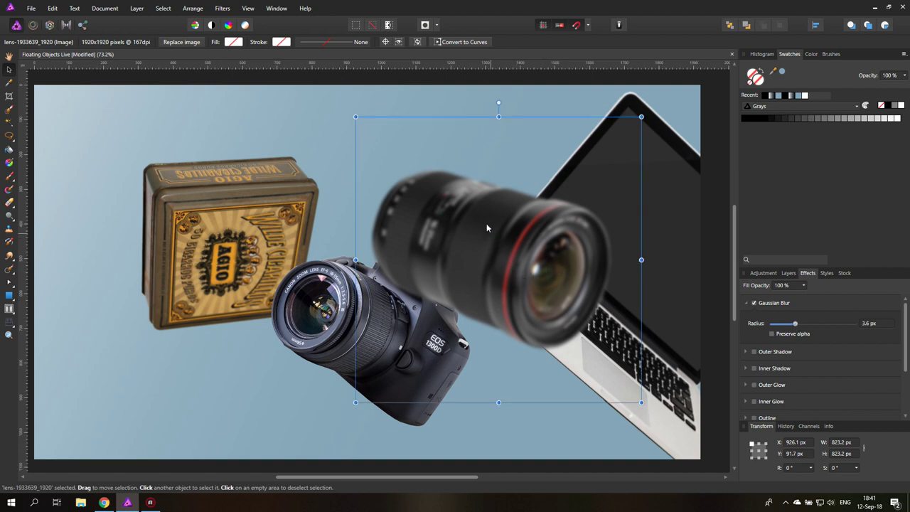
left_click_drag(487, 226, 459, 212)
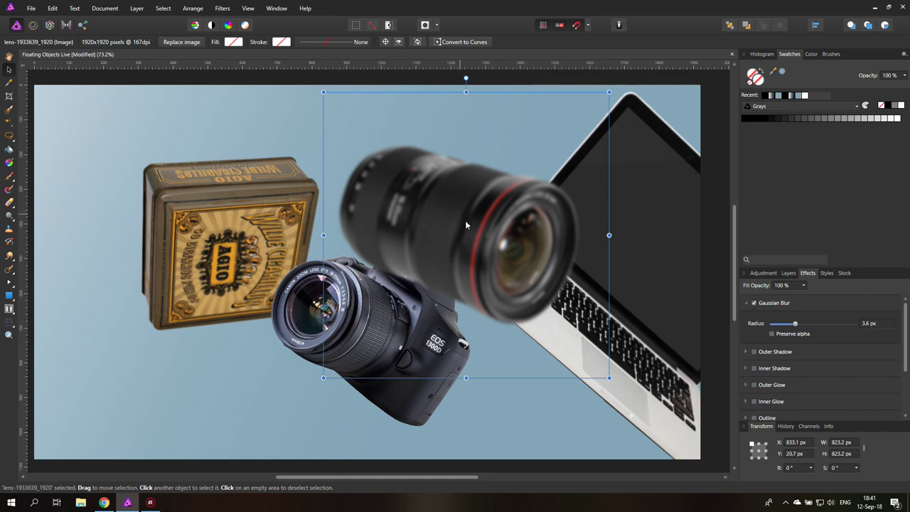
left_click(790, 273)
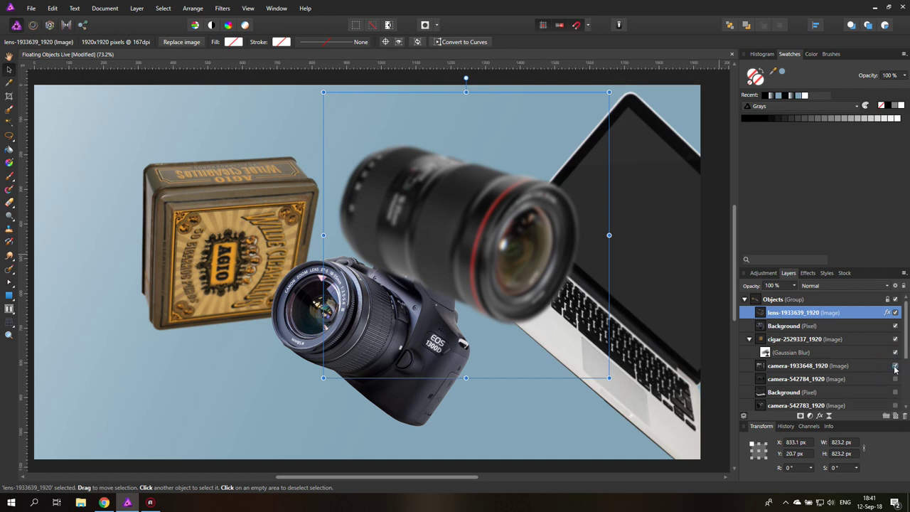
Step: Unhide the Agfamatic camera, rotate it 9.5°, and shrink it to 379.9 × 253.1 px below the tin
left_click(895, 366)
left_click(764, 366)
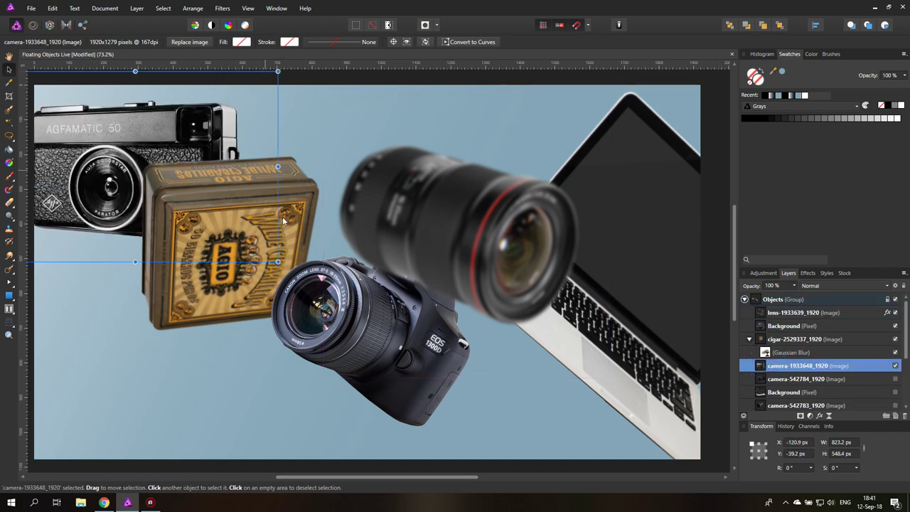
left_click_drag(279, 263, 188, 455)
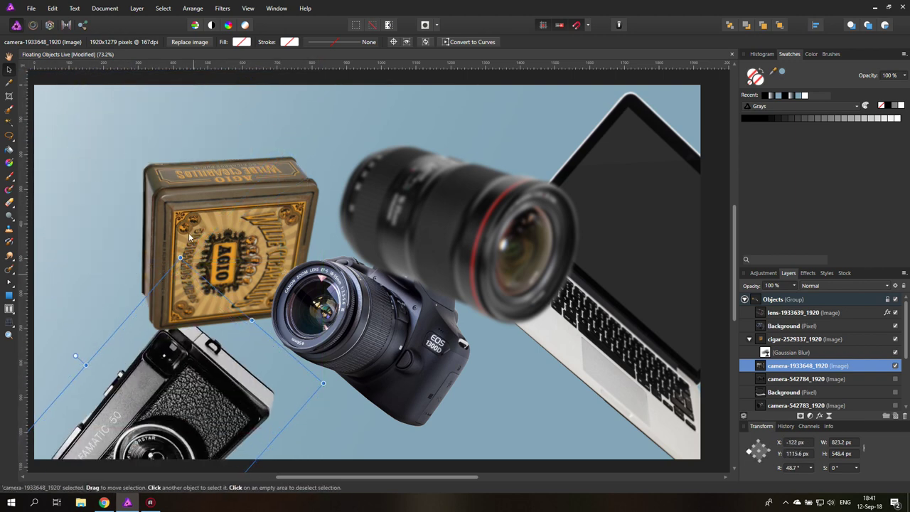
left_click_drag(139, 324, 204, 336)
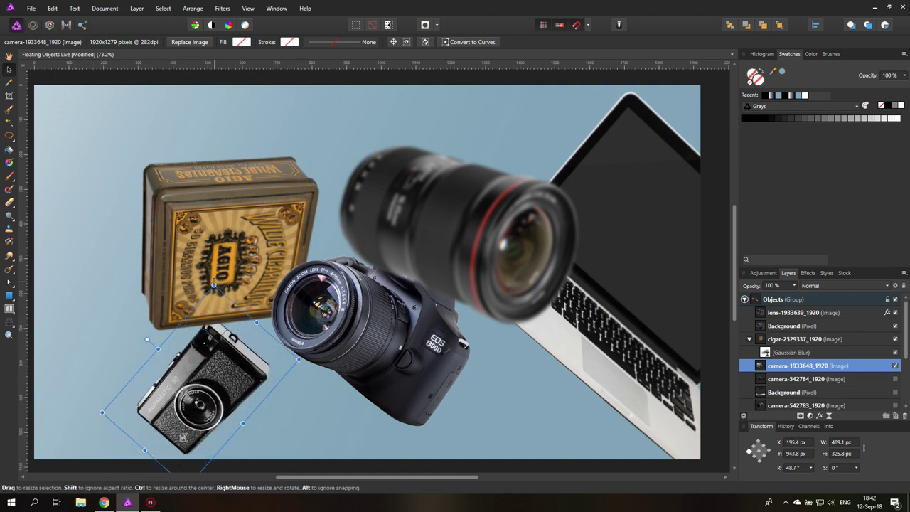
left_click_drag(214, 285, 271, 338)
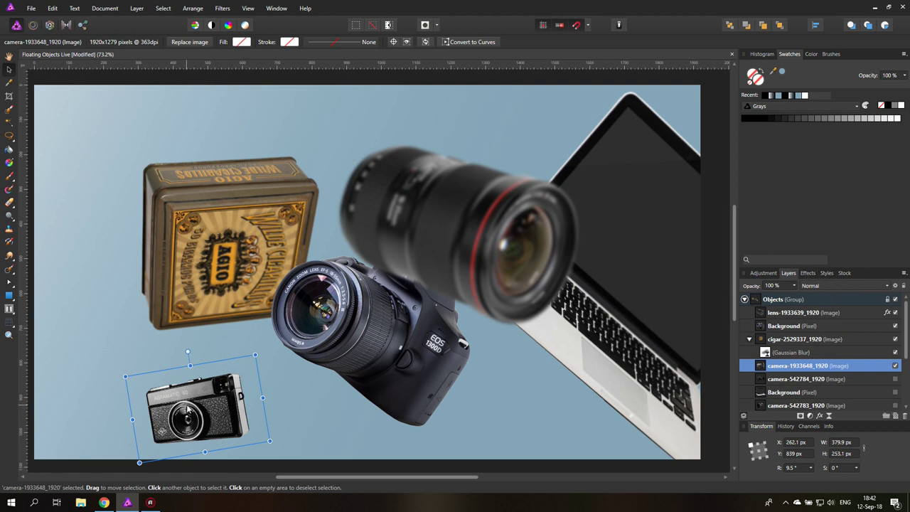
Step: Set the Agfamatic camera's Gaussian Blur radius to 2.3 px and move it to X 183.1, Y 785.6
left_click(809, 275)
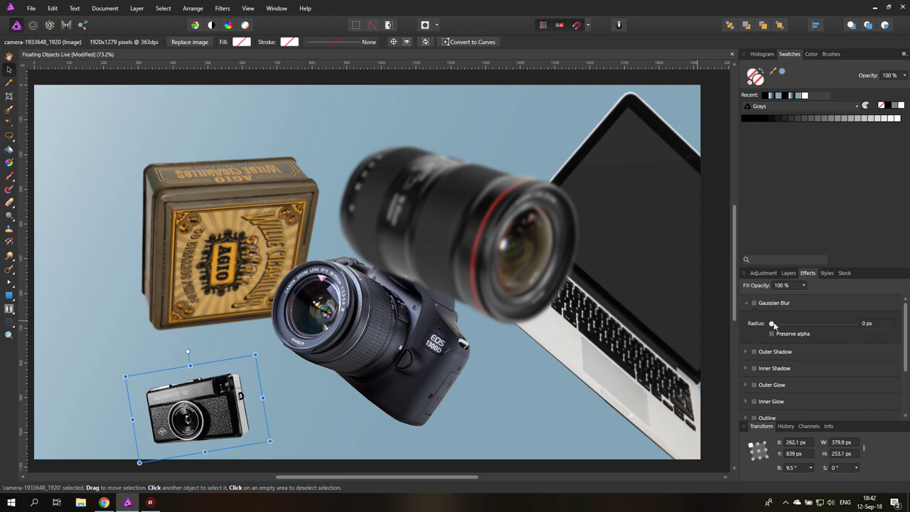
left_click_drag(773, 324, 806, 326)
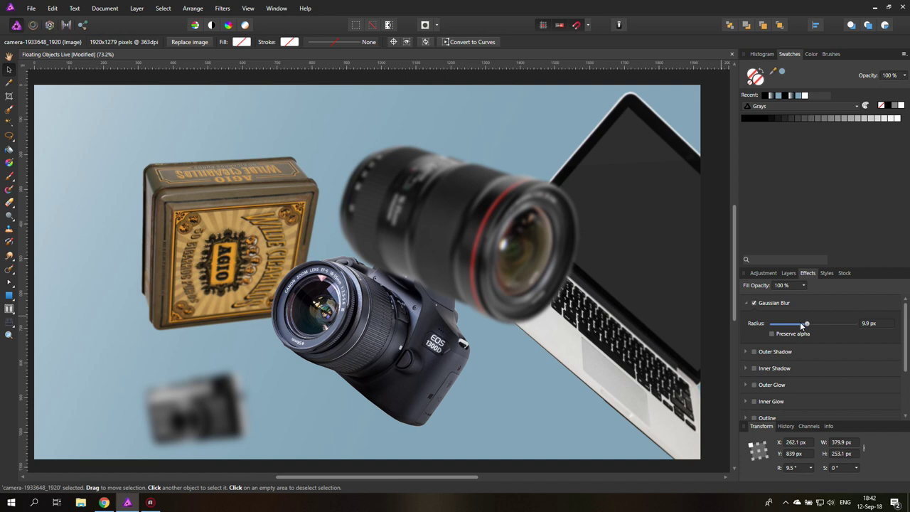
left_click_drag(219, 380, 193, 388)
left_click_drag(812, 329, 829, 334)
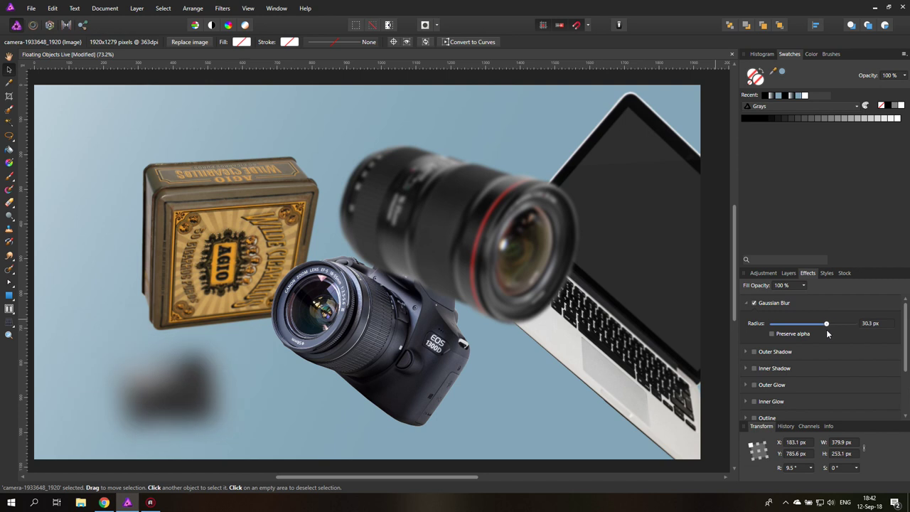
left_click_drag(828, 333, 793, 332)
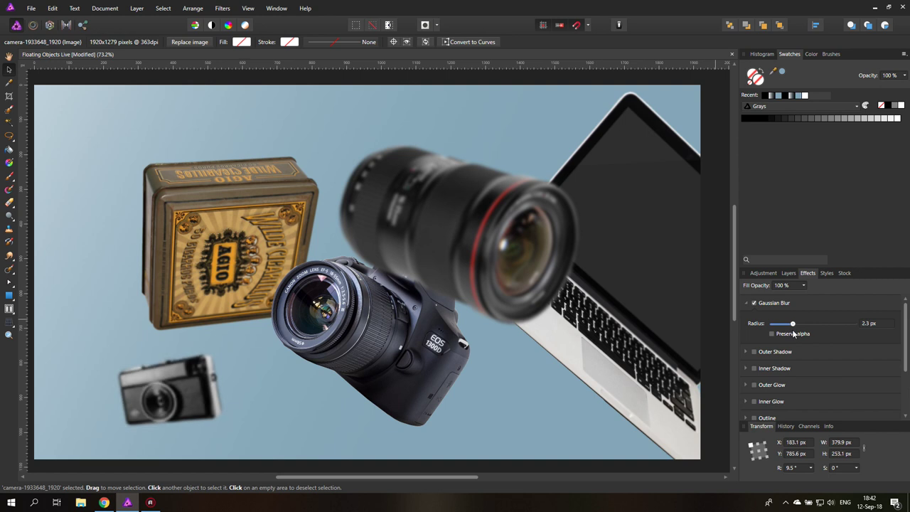
left_click(789, 275)
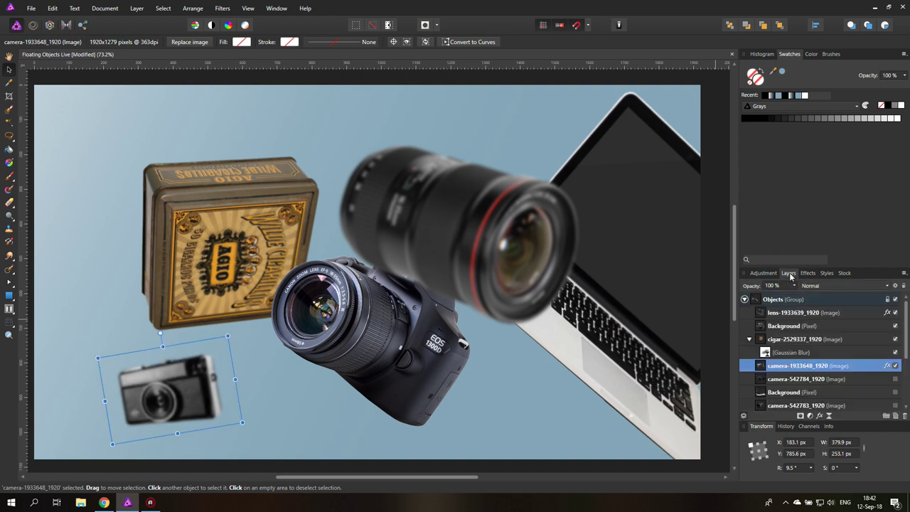
Step: Deselect the small camera and move the bottom (Pixel) layer above the Objects group
key("ctrl+d")
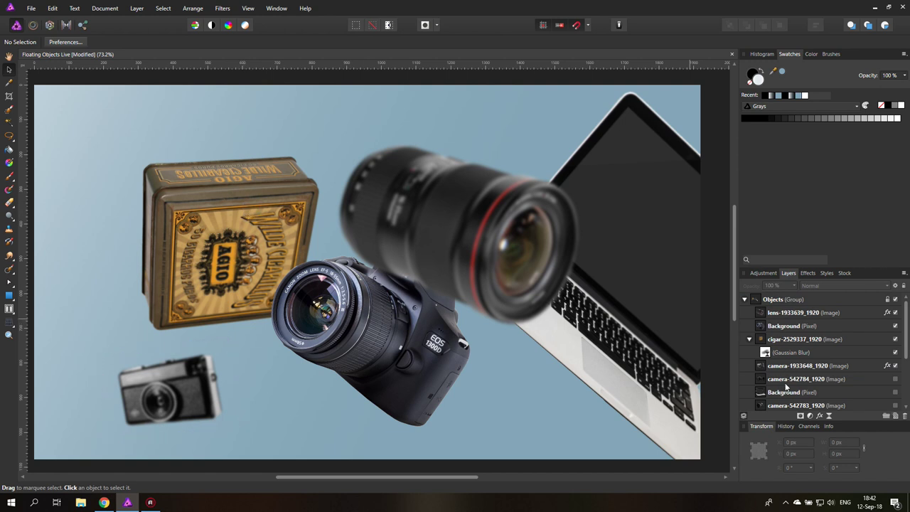
scroll(787, 385, "down", 2)
scroll(790, 382, "up", 2)
scroll(787, 345, "down", 3)
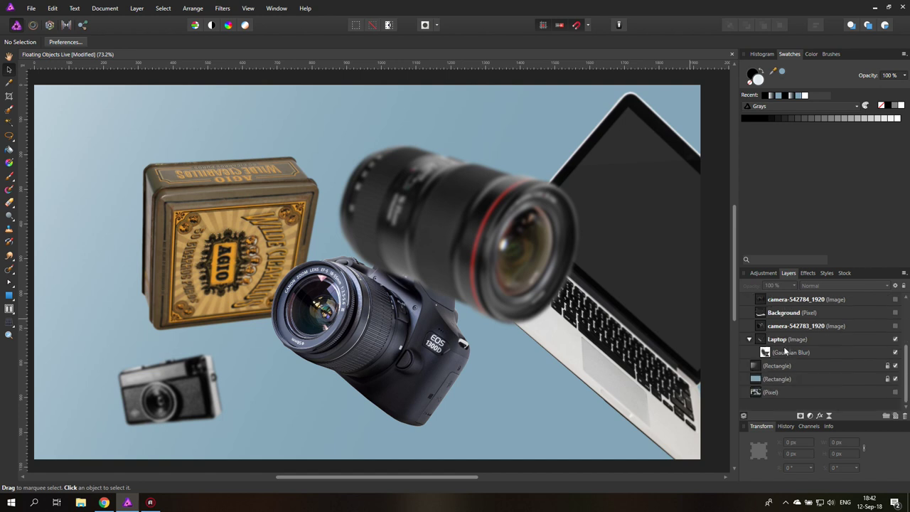
left_click(758, 395)
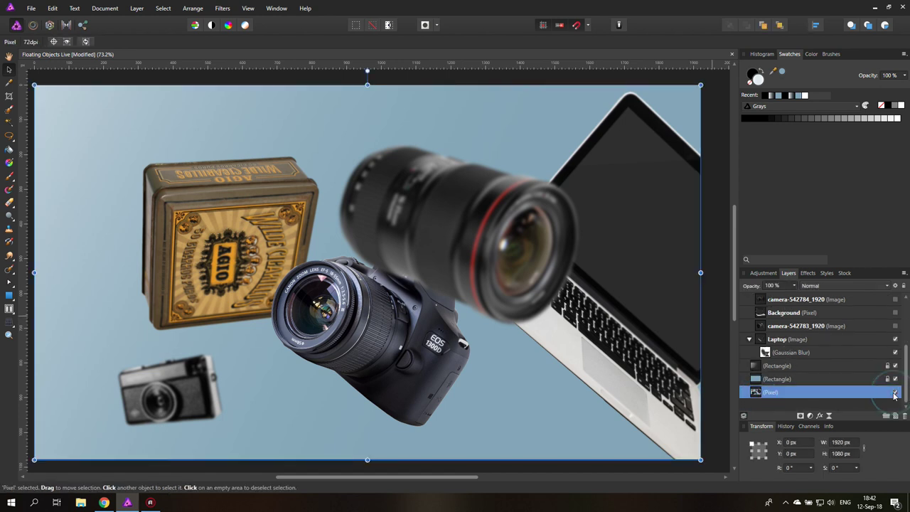
scroll(758, 377, "up", 3)
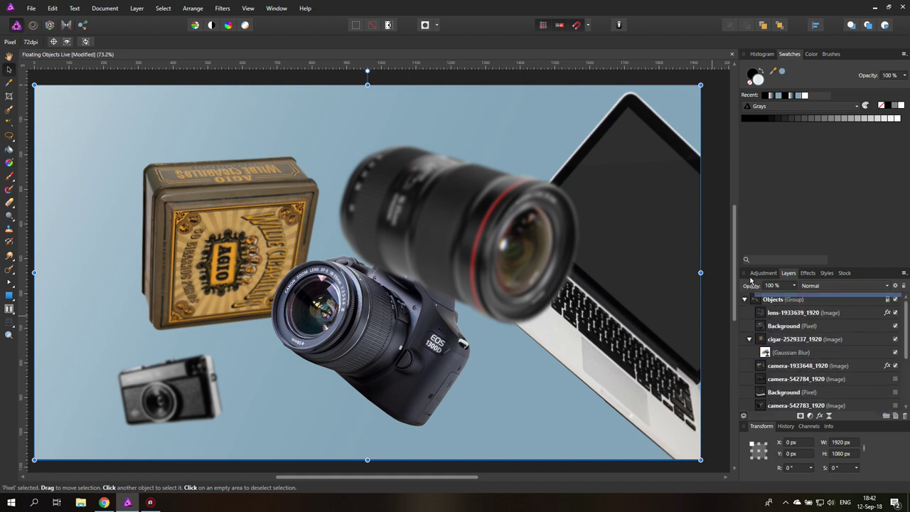
left_click_drag(746, 296, 748, 297)
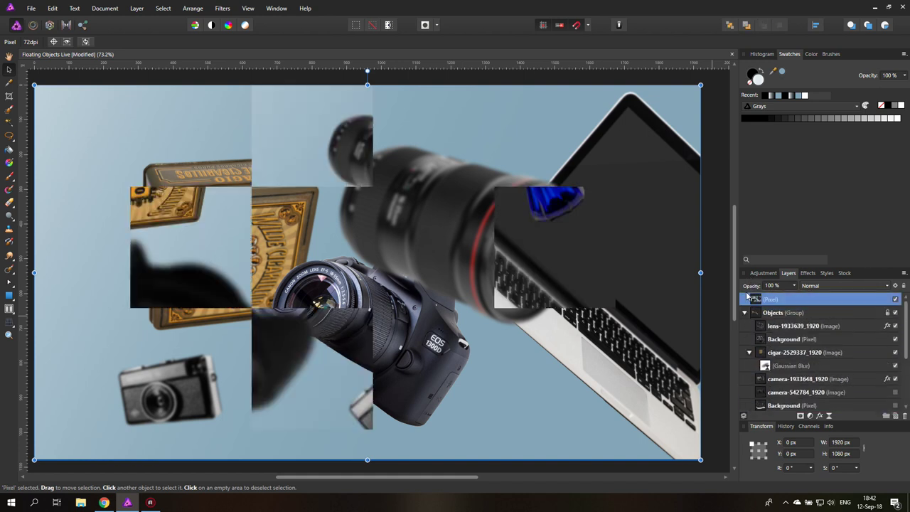